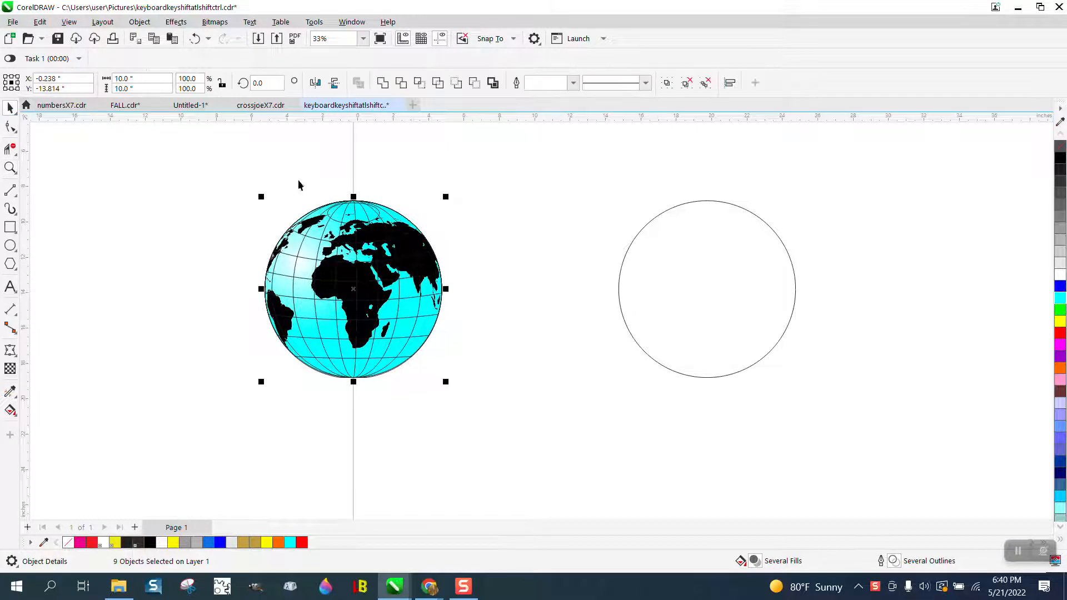
Shift the empty circle slightly to the left and draw a flat ellipse about 3.3 by 1.0 inches centred on its top edge
{"action": "left_click", "coordinate": [717, 200]}
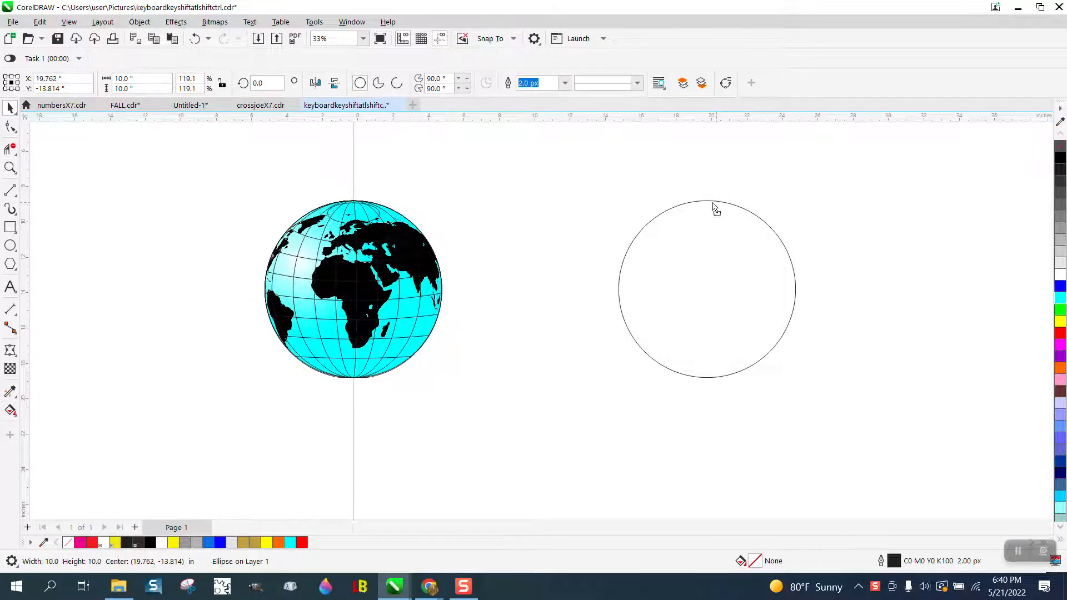
{"action": "left_click_drag", "start_coordinate": [715, 207], "coordinate": [689, 203]}
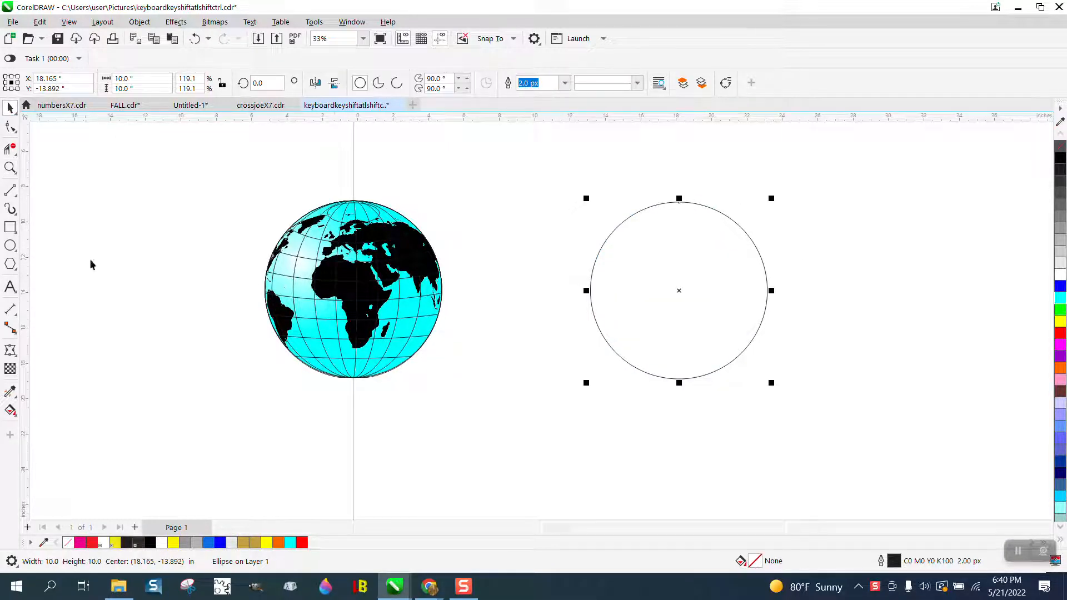
{"action": "left_click", "coordinate": [10, 245]}
{"action": "left_click_drag", "start_coordinate": [714, 184], "coordinate": [680, 202]}
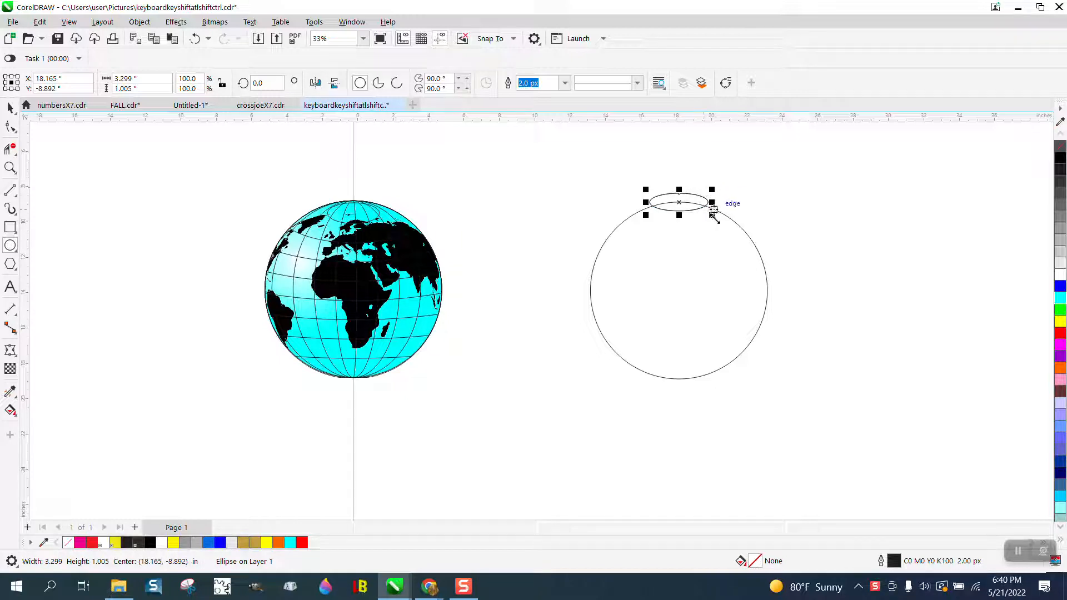
Make an enlarged copy of the ellipse, about 18.1 by 5.5 inches, and place it across the middle of the circle
{"action": "left_click_drag", "start_coordinate": [714, 210], "coordinate": [974, 425]}
{"action": "left_click_drag", "start_coordinate": [811, 245], "coordinate": [690, 307]}
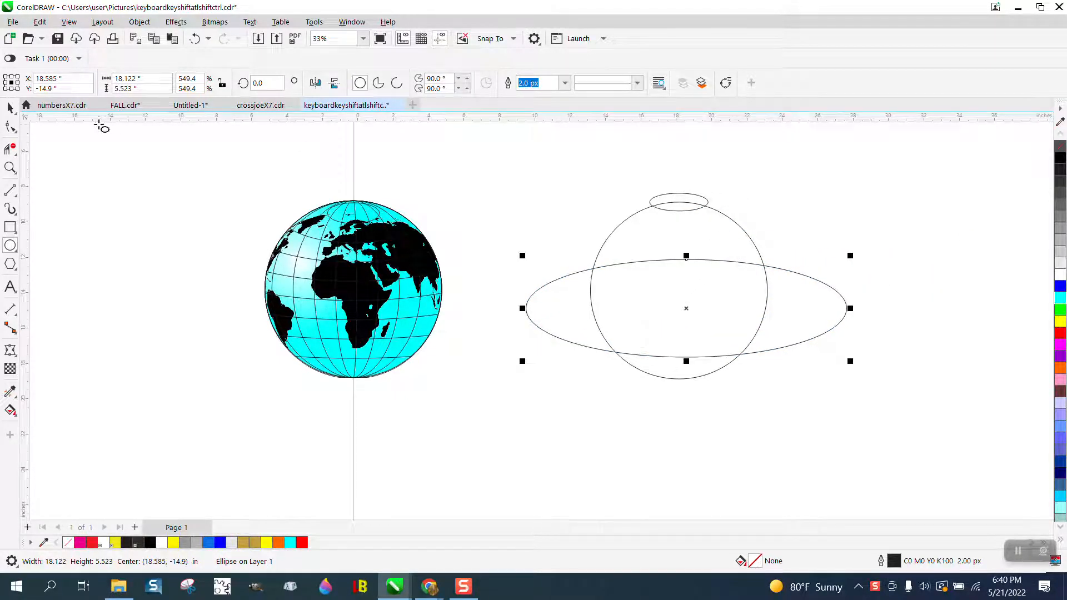
Try a four-step blend between the small top ellipse and the large ellipse across the circle
{"action": "left_click", "coordinate": [13, 108]}
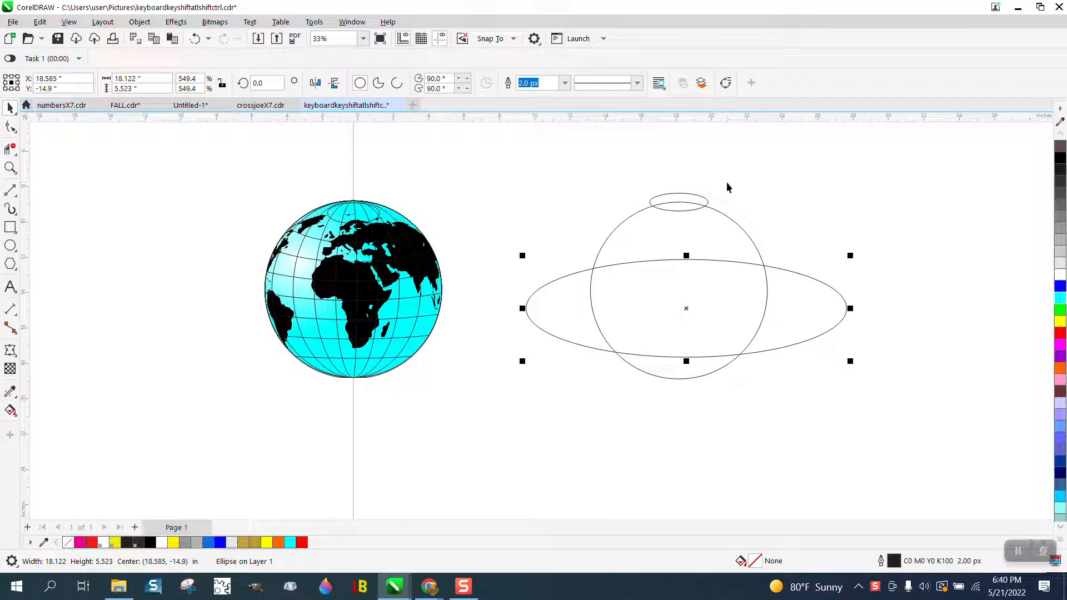
{"action": "left_click", "coordinate": [707, 205], "text": "shift"}
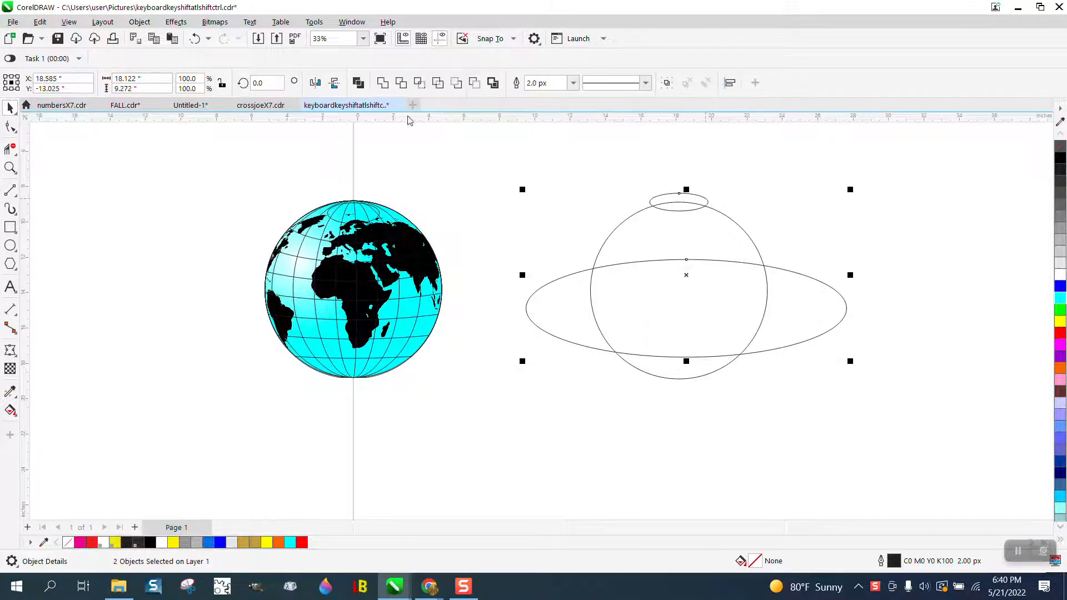
{"action": "left_click", "coordinate": [177, 21]}
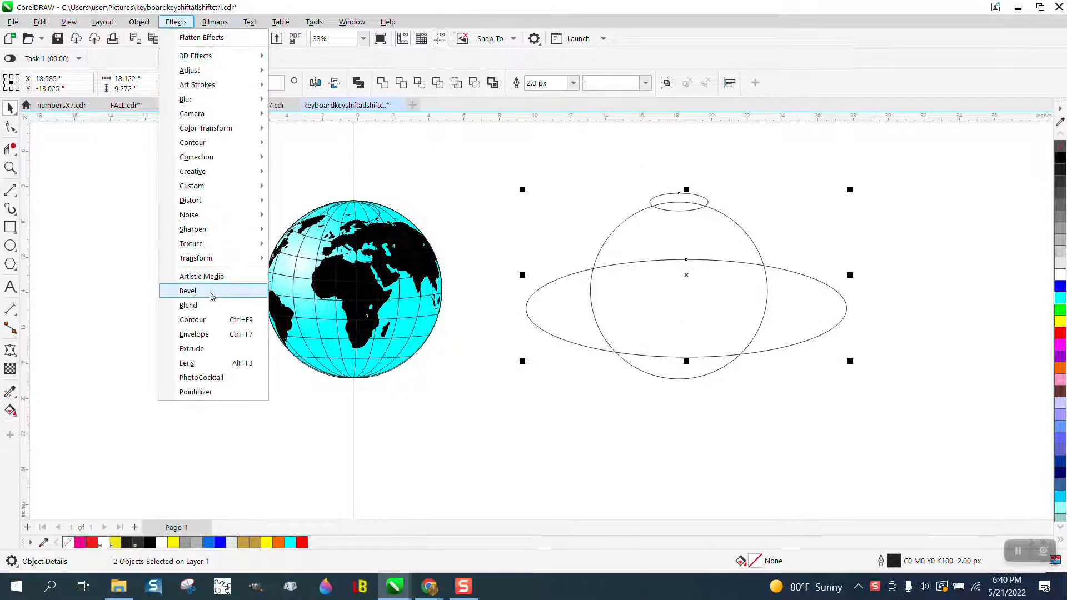
{"action": "left_click", "coordinate": [192, 305]}
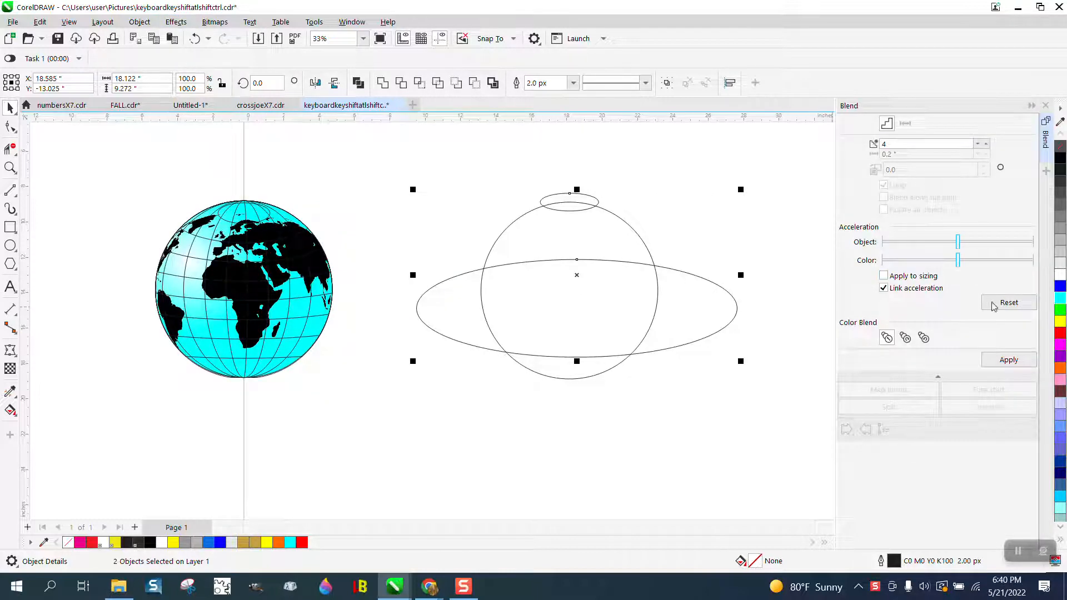
{"action": "left_click", "coordinate": [1009, 360]}
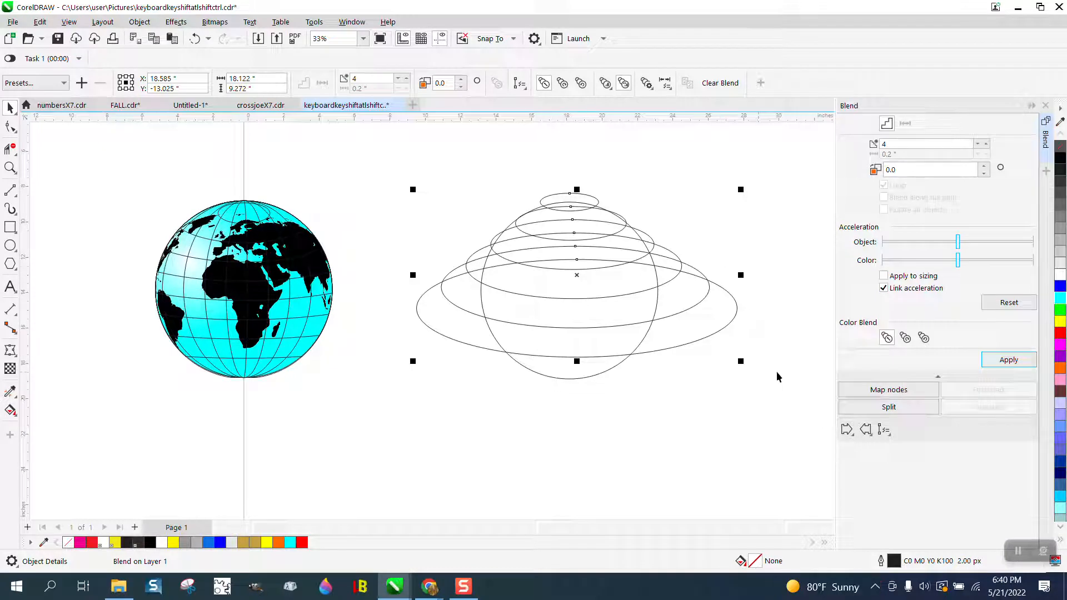
{"action": "left_click", "coordinate": [193, 39]}
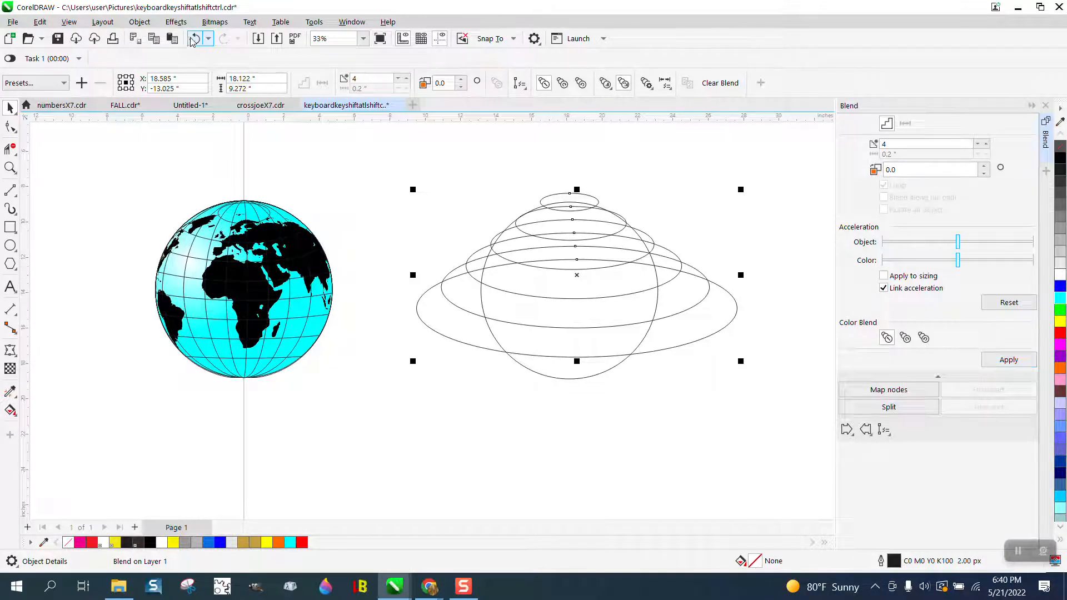
Lower the large ellipse to the circle's bottom edge and blend it with the small top ellipse using 4 steps
{"action": "left_click", "coordinate": [752, 149]}
{"action": "left_click", "coordinate": [738, 307]}
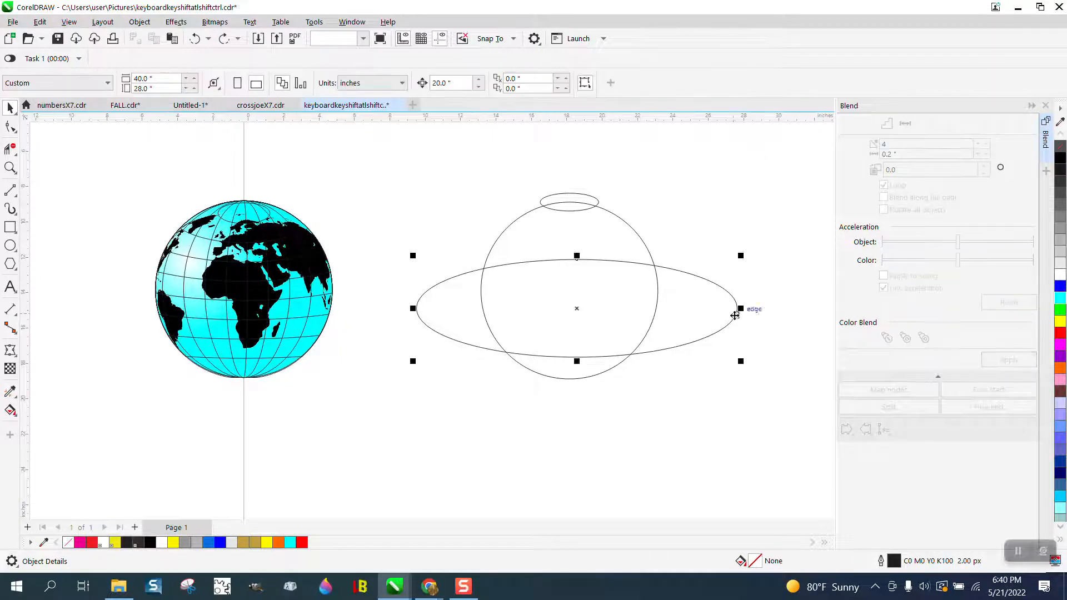
{"action": "left_click_drag", "start_coordinate": [579, 312], "coordinate": [578, 333]}
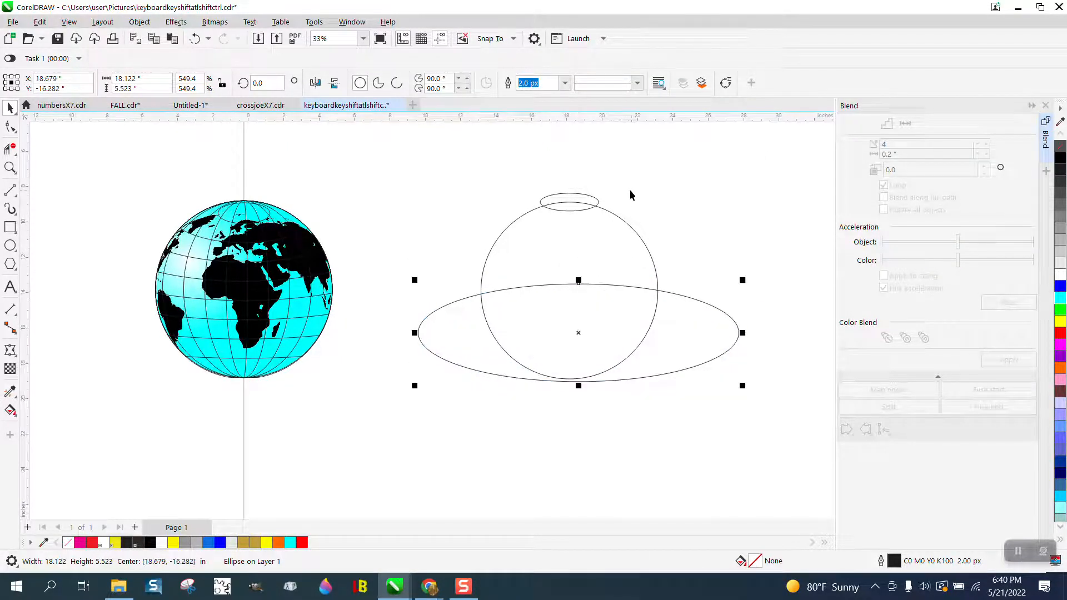
{"action": "left_click", "coordinate": [597, 203], "text": "shift"}
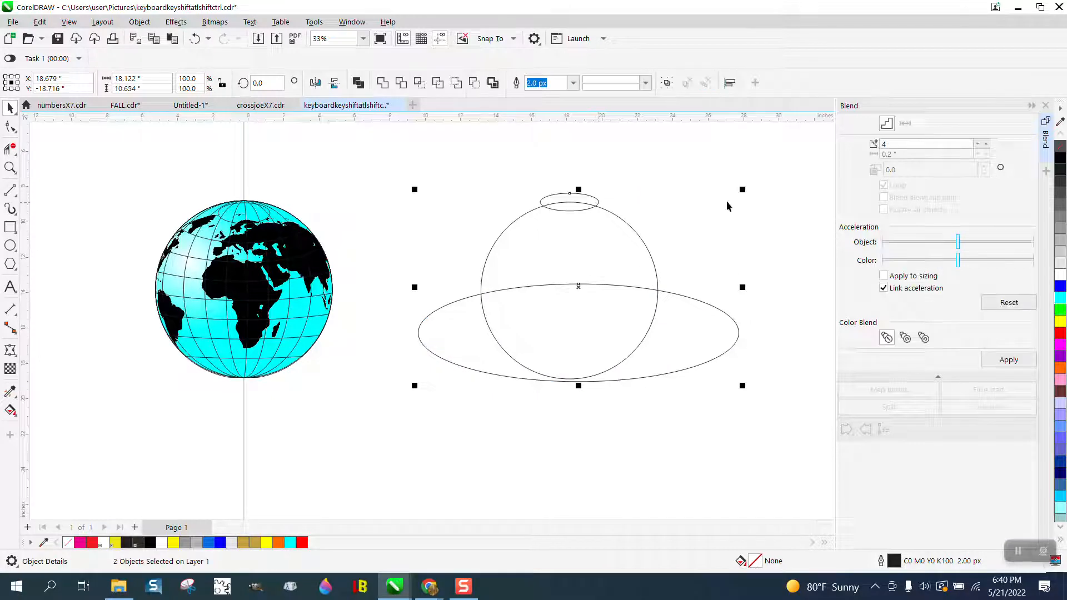
{"action": "left_click", "coordinate": [1008, 360]}
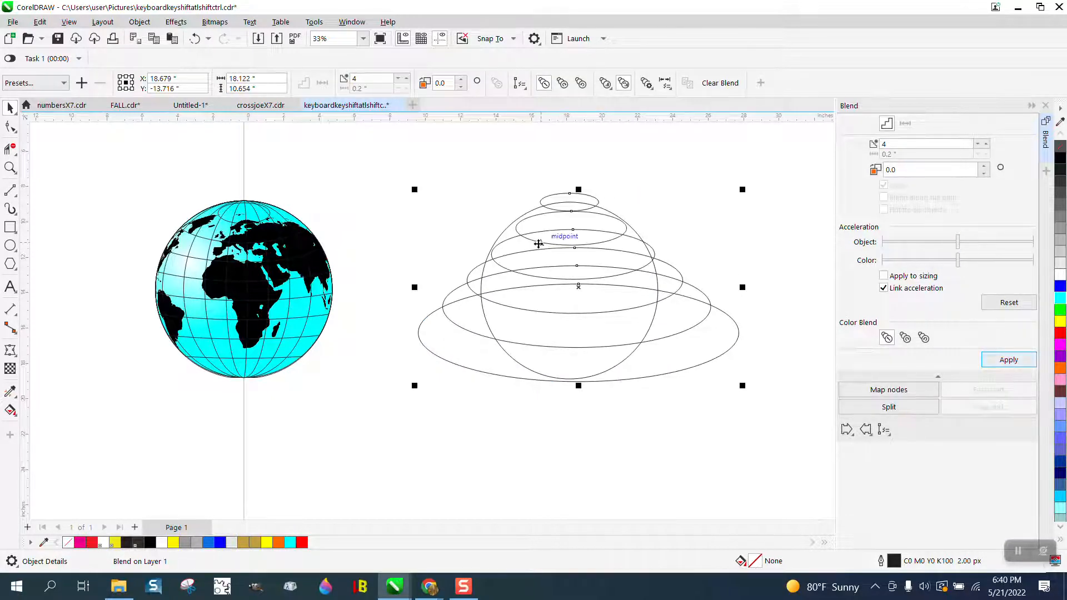
Break the ellipse blend apart into separate objects
{"action": "left_click", "coordinate": [649, 211]}
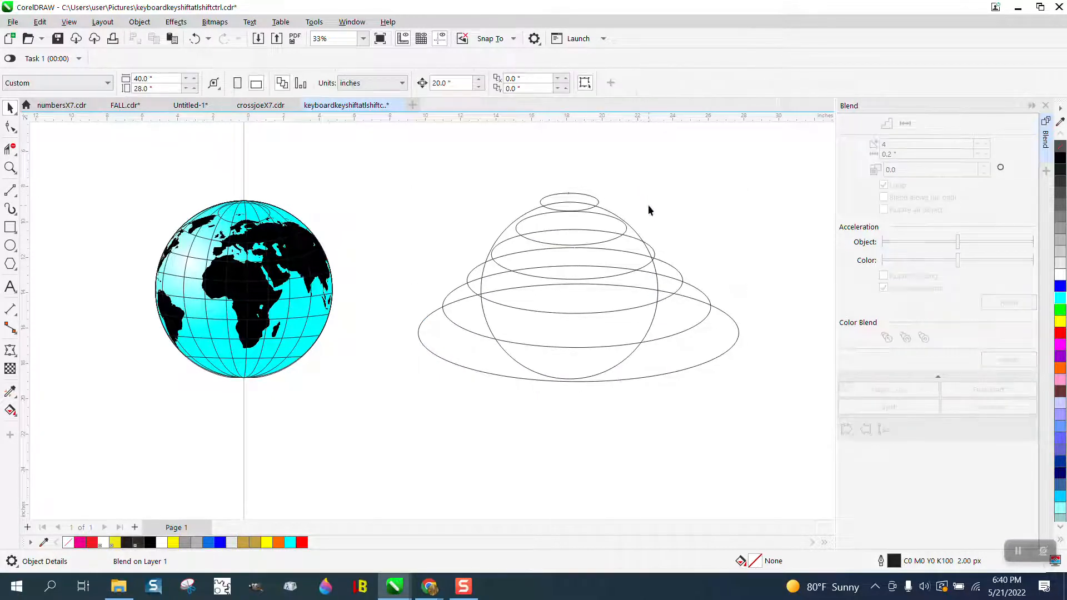
{"action": "left_click", "coordinate": [680, 275]}
{"action": "left_click", "coordinate": [140, 22]}
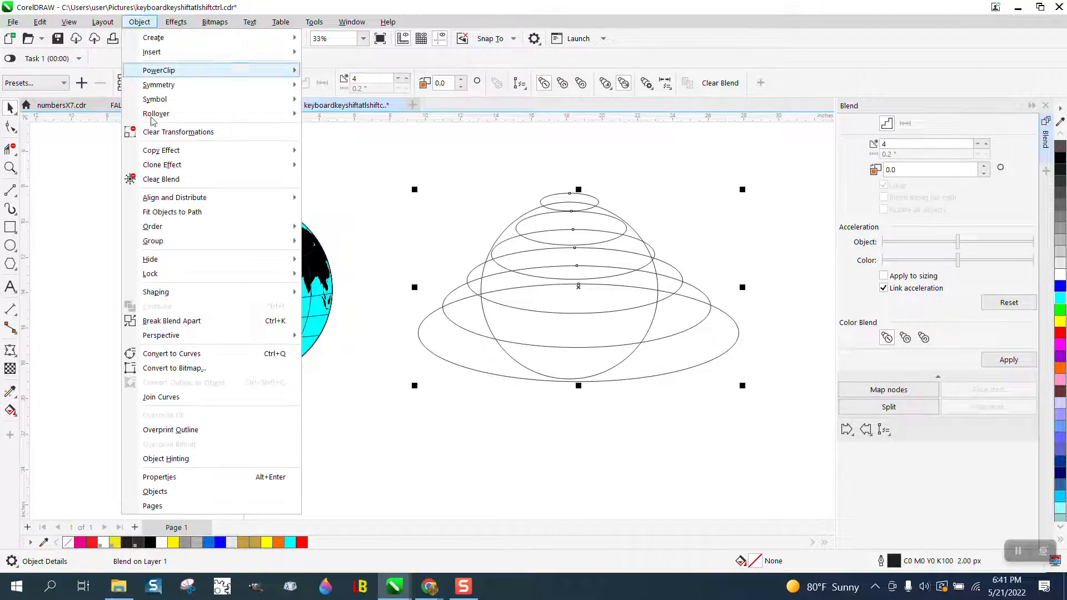
{"action": "left_click", "coordinate": [172, 321]}
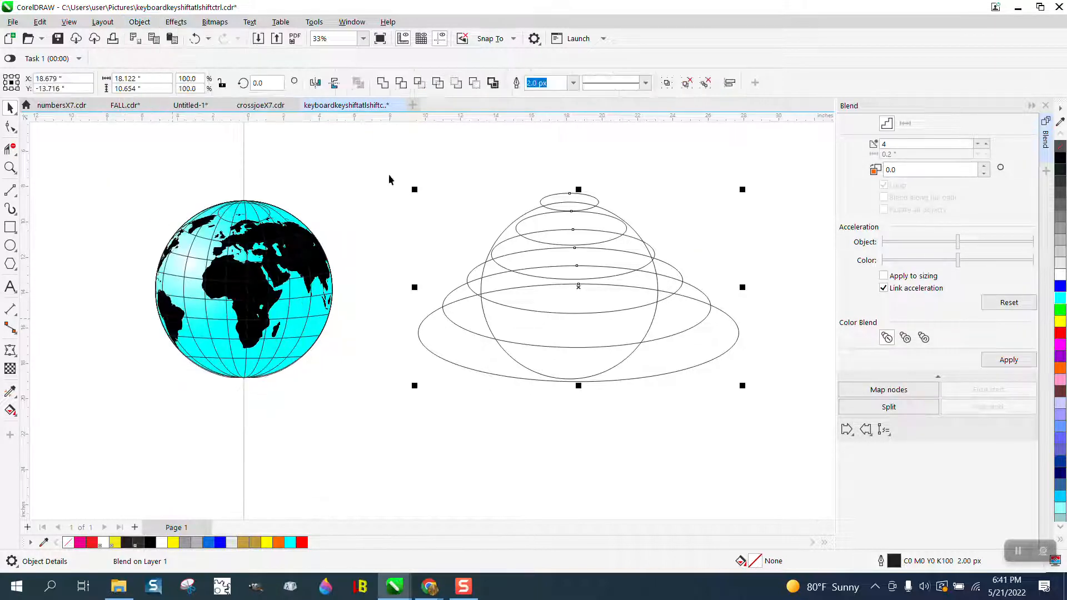
Move the circle 20 inches straight down, clear of the stacked ellipses
{"action": "left_click", "coordinate": [452, 142]}
{"action": "left_click", "coordinate": [529, 213]}
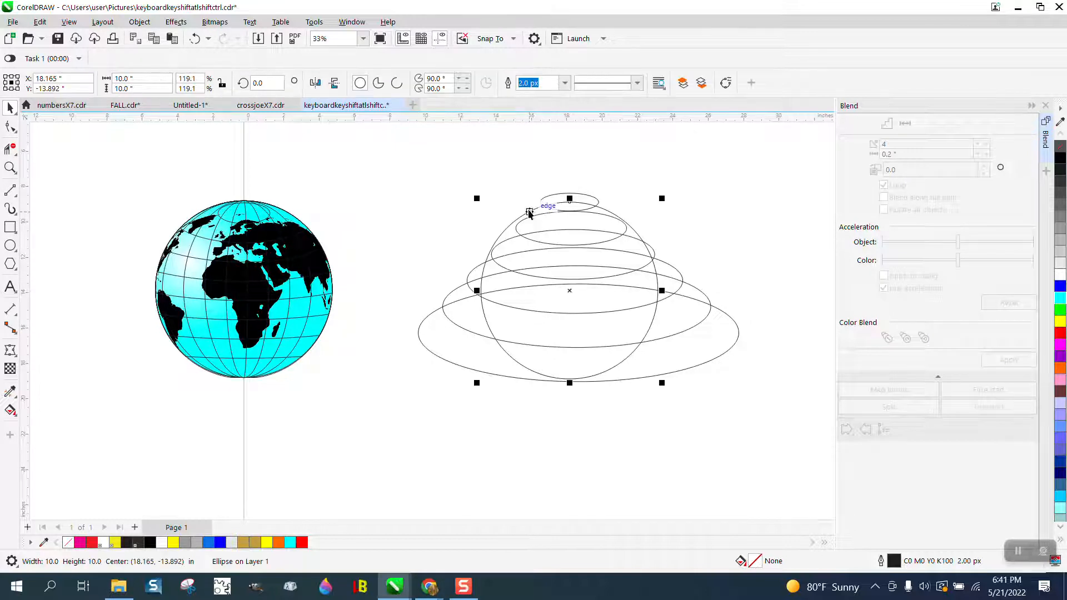
{"action": "key", "text": "Down"}
Delete the overlapping upper arc segments of the stacked ellipses with the Virtual Segment Delete tool, leaving clean tiers
{"action": "scroll", "coordinate": [532, 211], "scroll_direction": "down", "scroll_amount": 1}
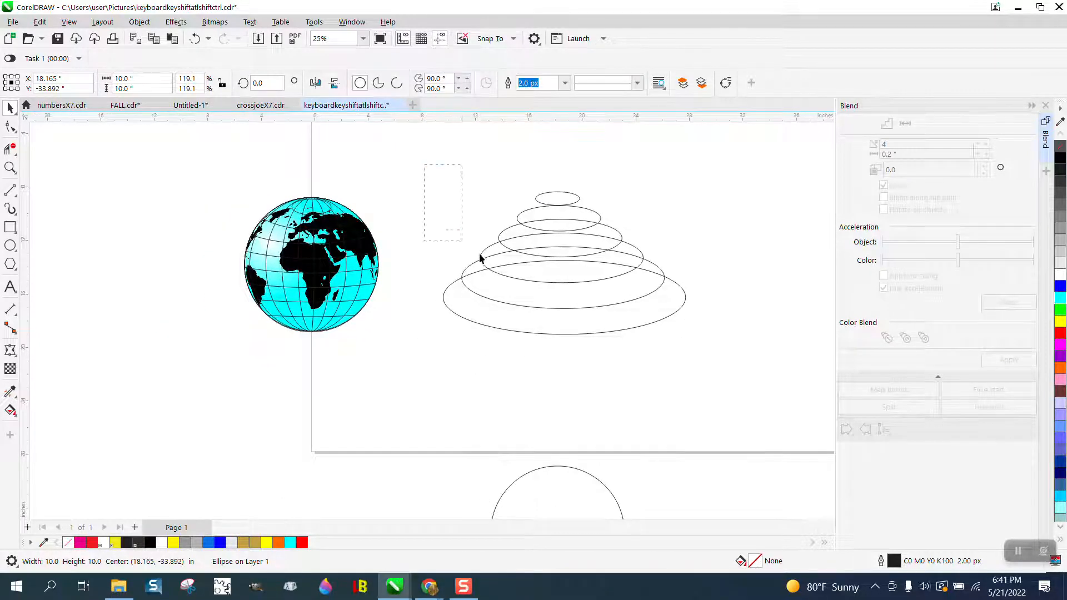
{"action": "left_click_drag", "start_coordinate": [726, 364], "coordinate": [732, 359]}
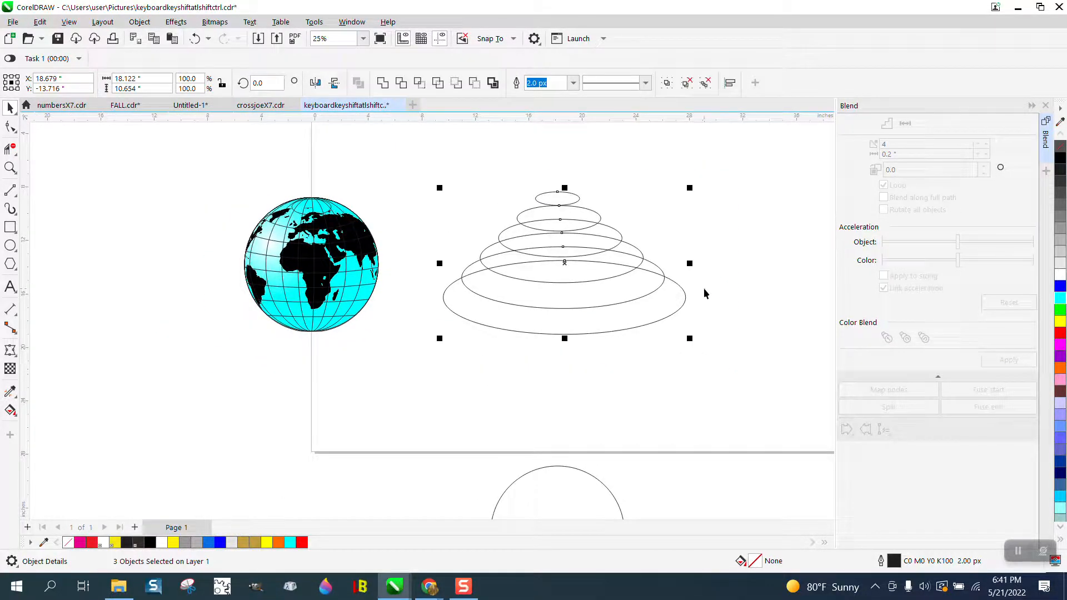
{"action": "left_click", "coordinate": [10, 168]}
{"action": "left_click_drag", "start_coordinate": [456, 182], "coordinate": [767, 376]}
{"action": "left_click", "coordinate": [10, 148]}
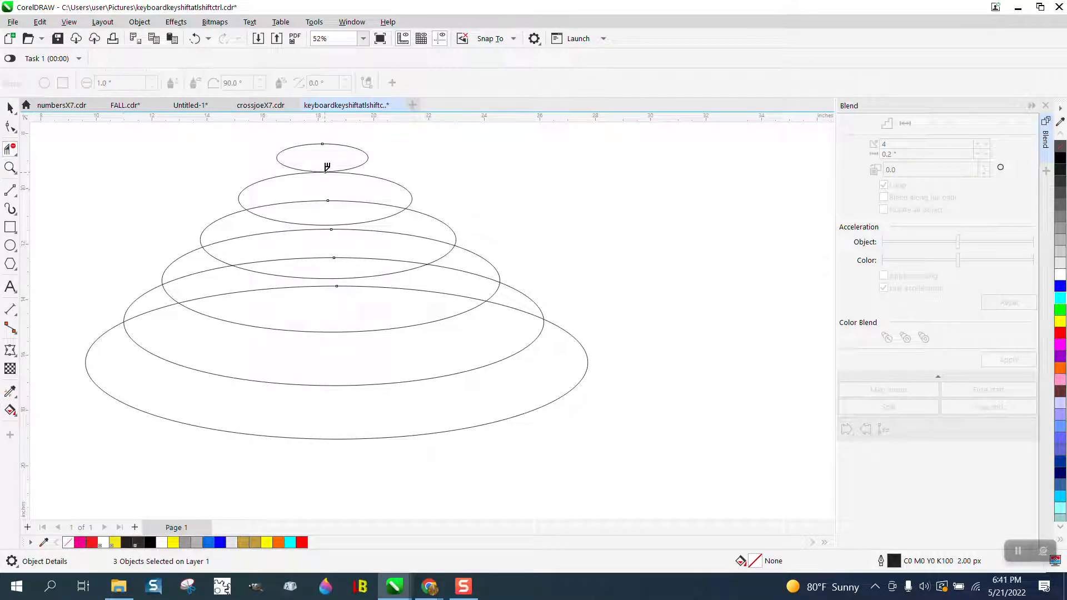
{"action": "left_click", "coordinate": [333, 201]}
{"action": "left_click", "coordinate": [280, 234]}
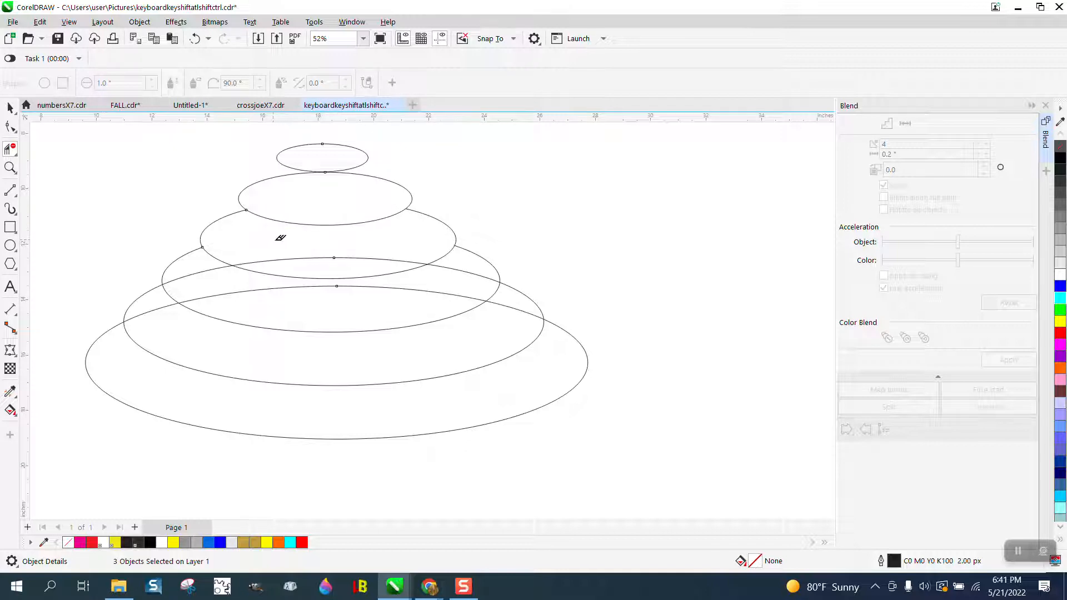
{"action": "left_click", "coordinate": [317, 259]}
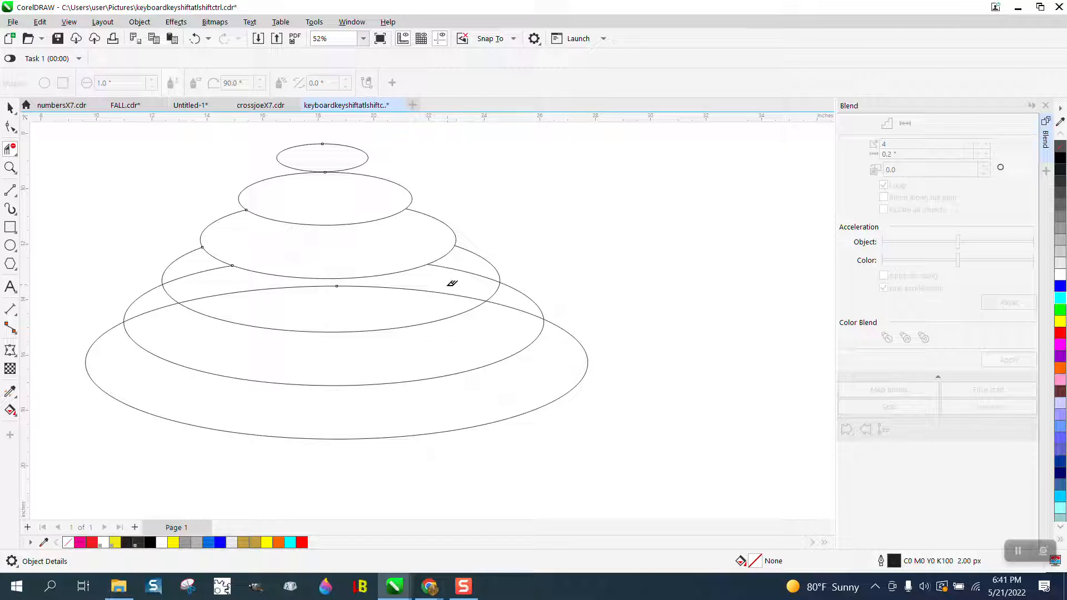
{"action": "left_click", "coordinate": [449, 291]}
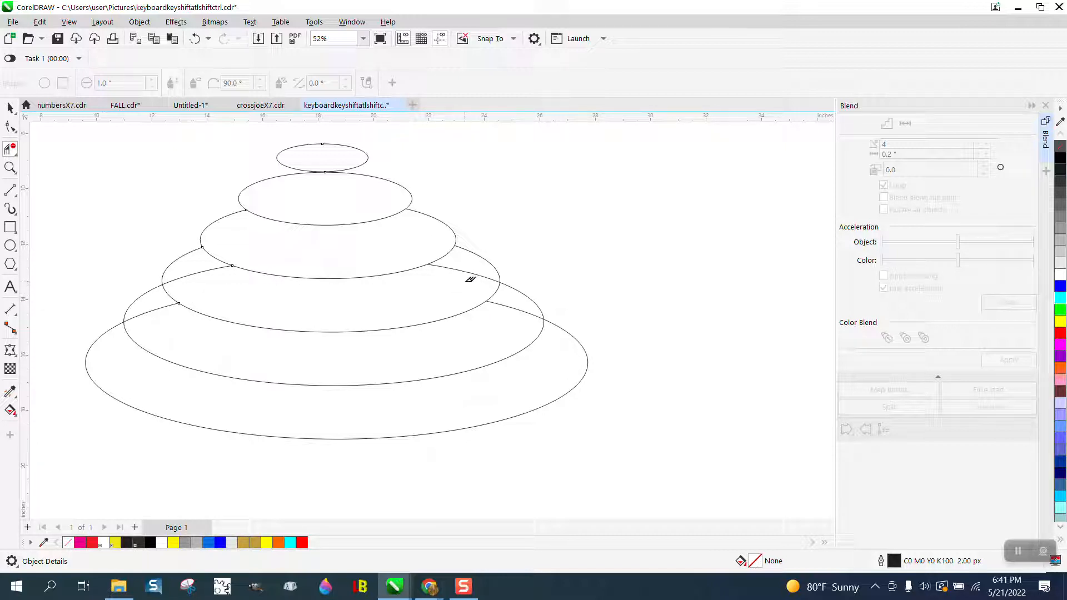
{"action": "left_click", "coordinate": [467, 269]}
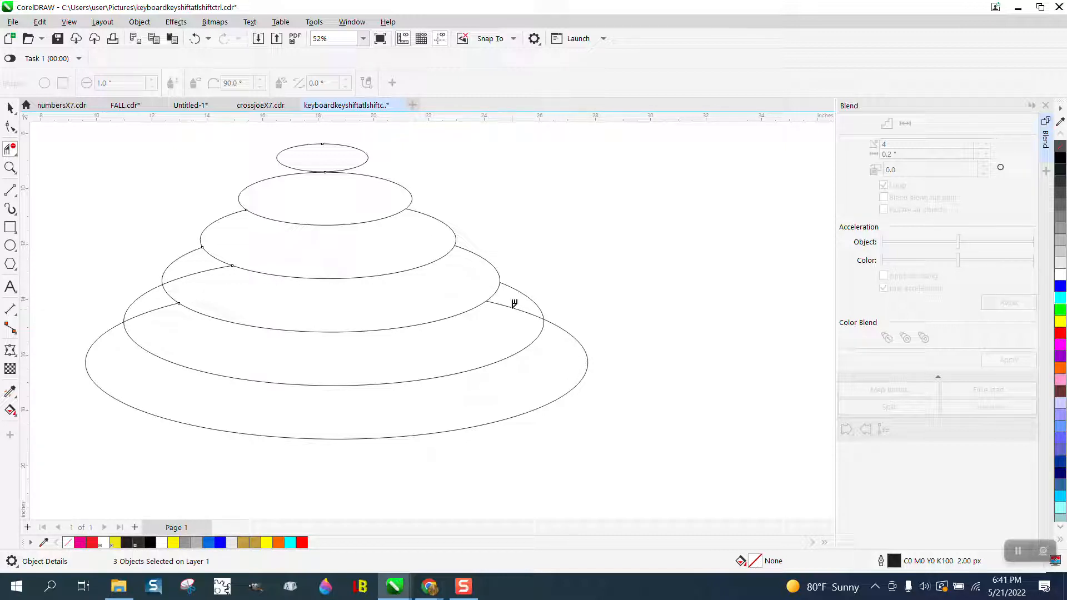
{"action": "left_click", "coordinate": [513, 306]}
{"action": "left_click", "coordinate": [166, 305]}
{"action": "left_click", "coordinate": [197, 269]}
Group all the trimmed ellipses together
{"action": "scroll", "coordinate": [321, 271], "scroll_direction": "down", "scroll_amount": 1}
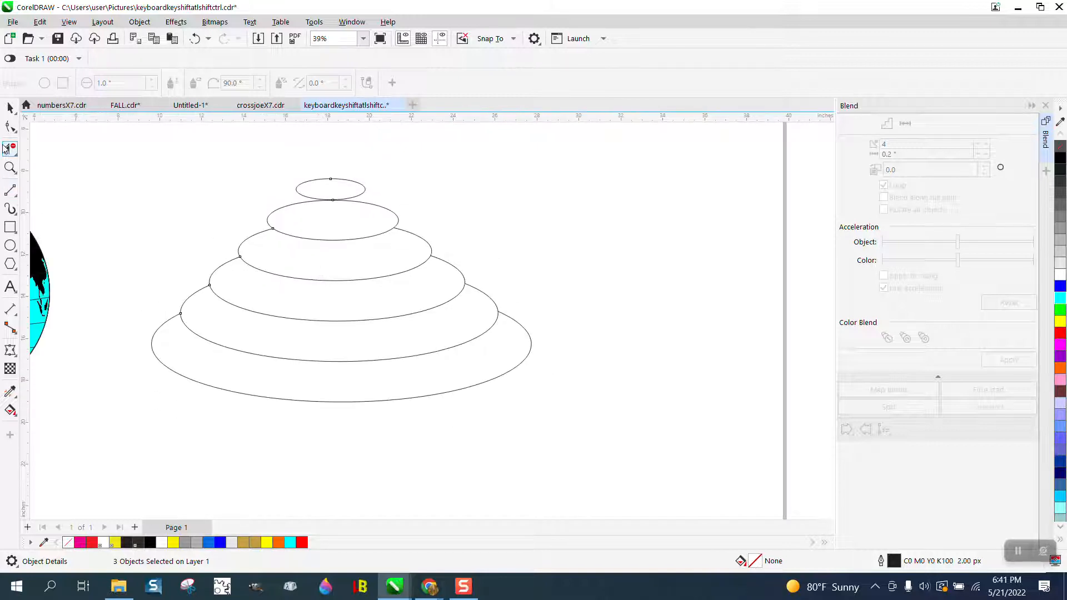
{"action": "left_click", "coordinate": [10, 108]}
{"action": "scroll", "coordinate": [370, 279], "scroll_direction": "down", "scroll_amount": 4}
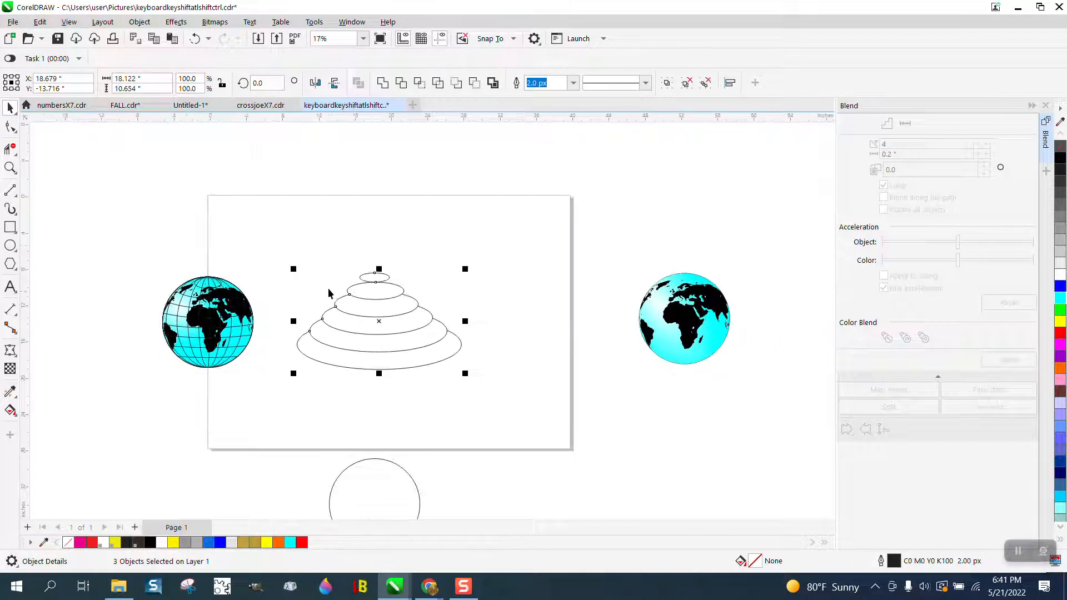
{"action": "left_click_drag", "start_coordinate": [294, 245], "coordinate": [515, 416]}
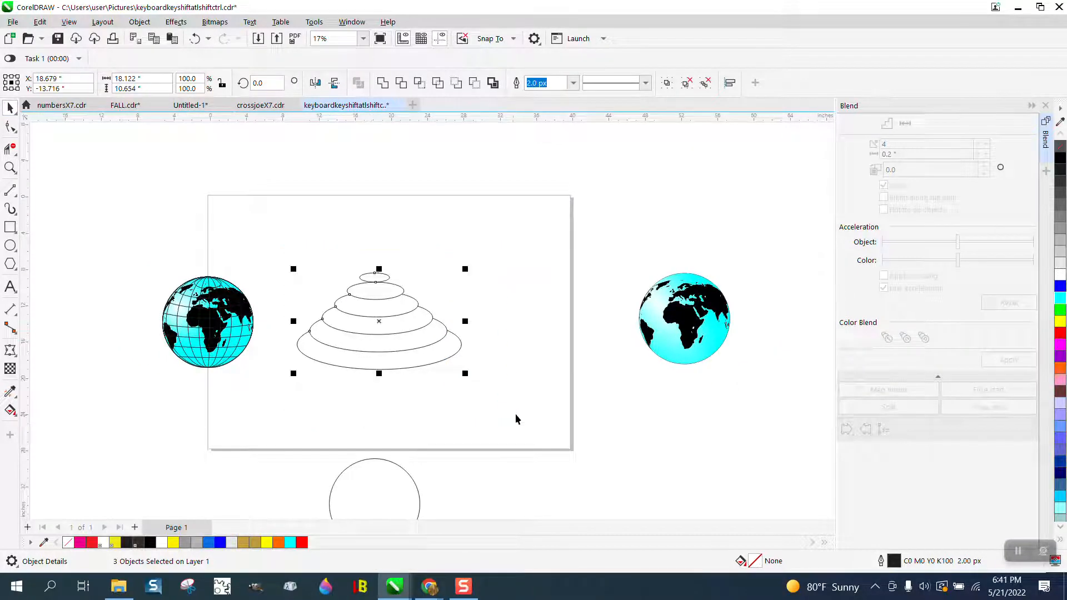
{"action": "left_click", "coordinate": [137, 23]}
{"action": "mouse_move", "coordinate": [188, 241]}
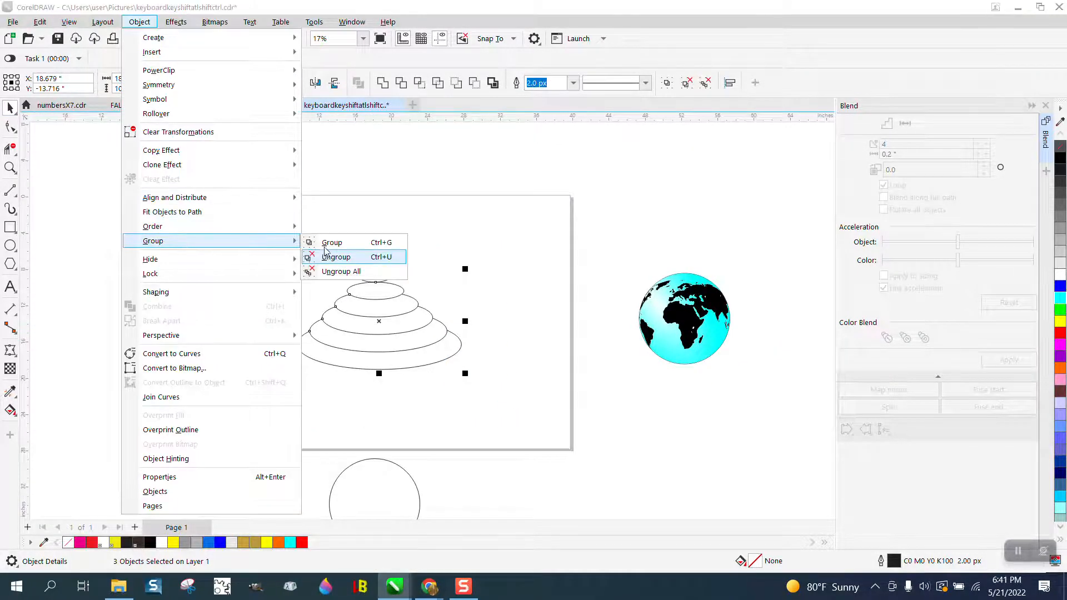
{"action": "left_click", "coordinate": [333, 255]}
Move the circle 20 inches back up over the trimmed ellipses
{"action": "left_click", "coordinate": [400, 464]}
{"action": "key", "text": "c"}
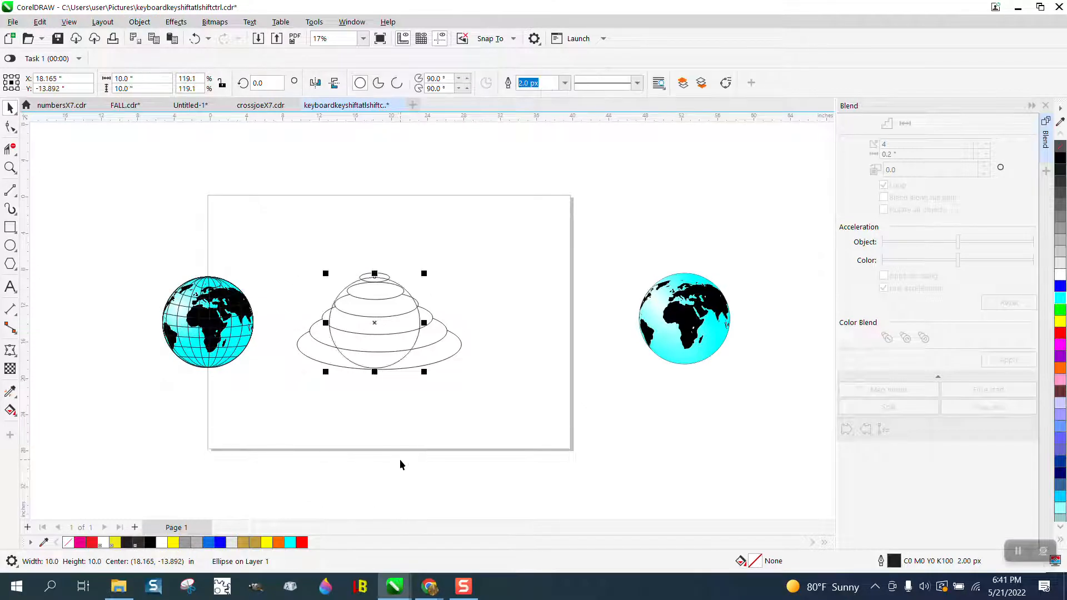
Try intersecting the circle with the ellipse group and remove the resulting set of curves
{"action": "left_click_drag", "start_coordinate": [287, 254], "coordinate": [522, 410]}
{"action": "left_click", "coordinate": [419, 83]}
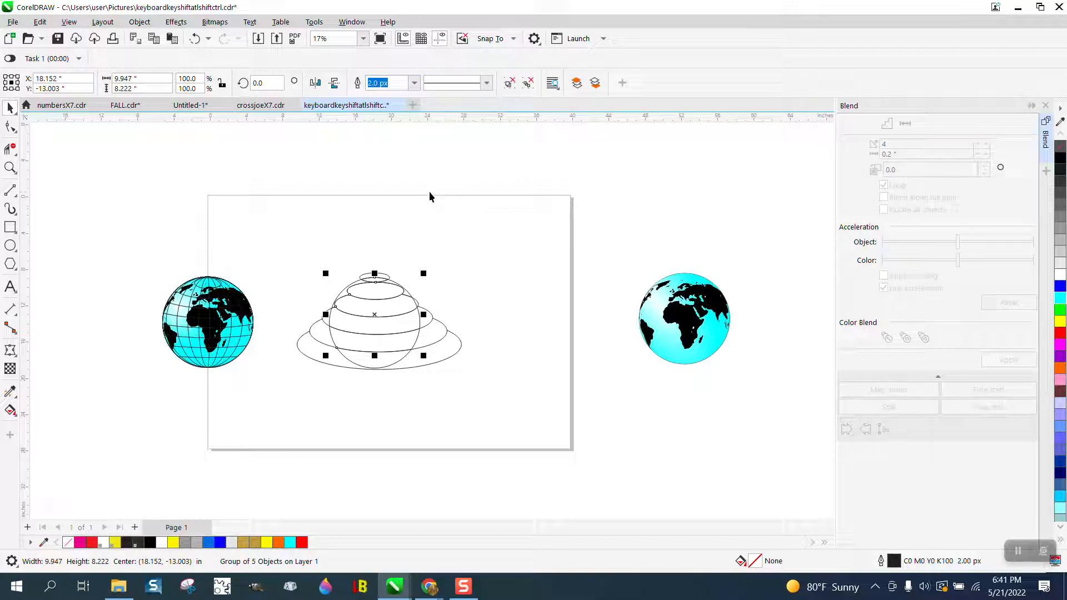
{"action": "left_click", "coordinate": [196, 39]}
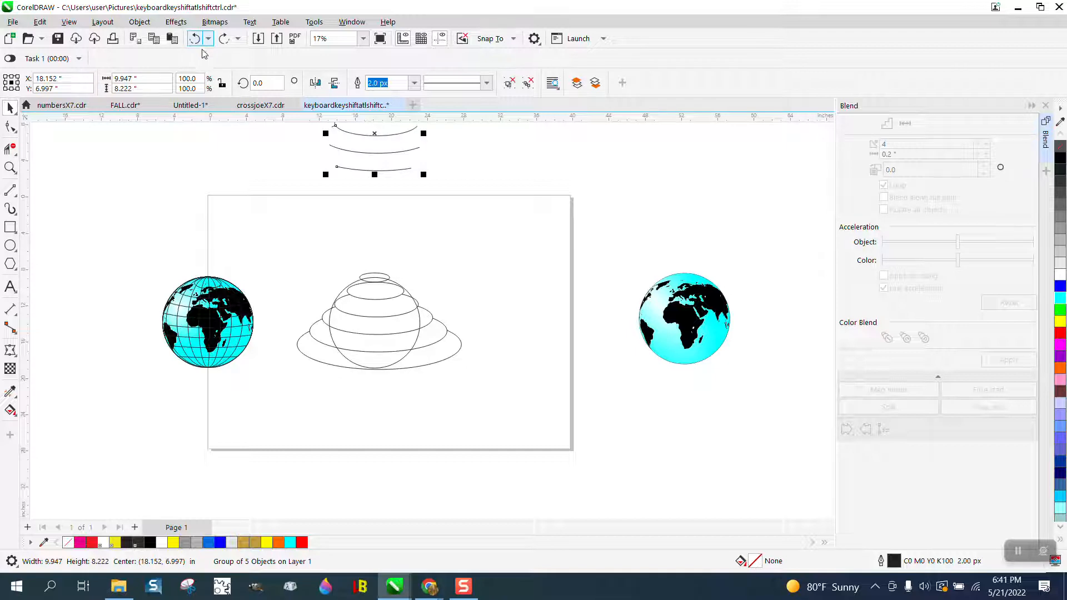
{"action": "key", "text": "Delete"}
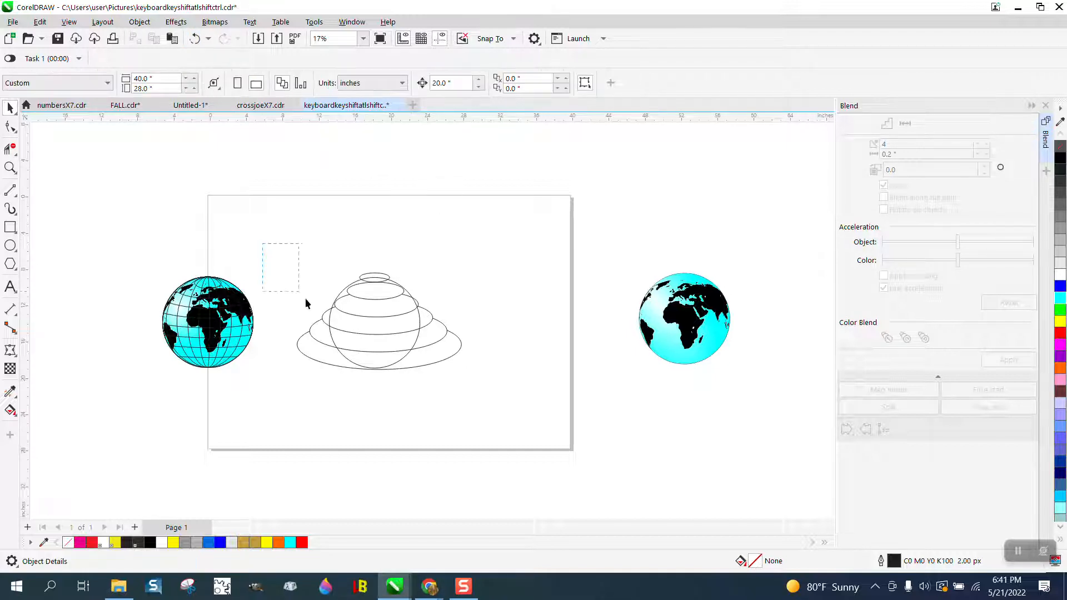
Try a Back Minus Front cut of the circle with the ellipse group, inspect the curves, and undo the cut
{"action": "left_click_drag", "start_coordinate": [306, 299], "coordinate": [585, 402]}
{"action": "left_click", "coordinate": [474, 83]}
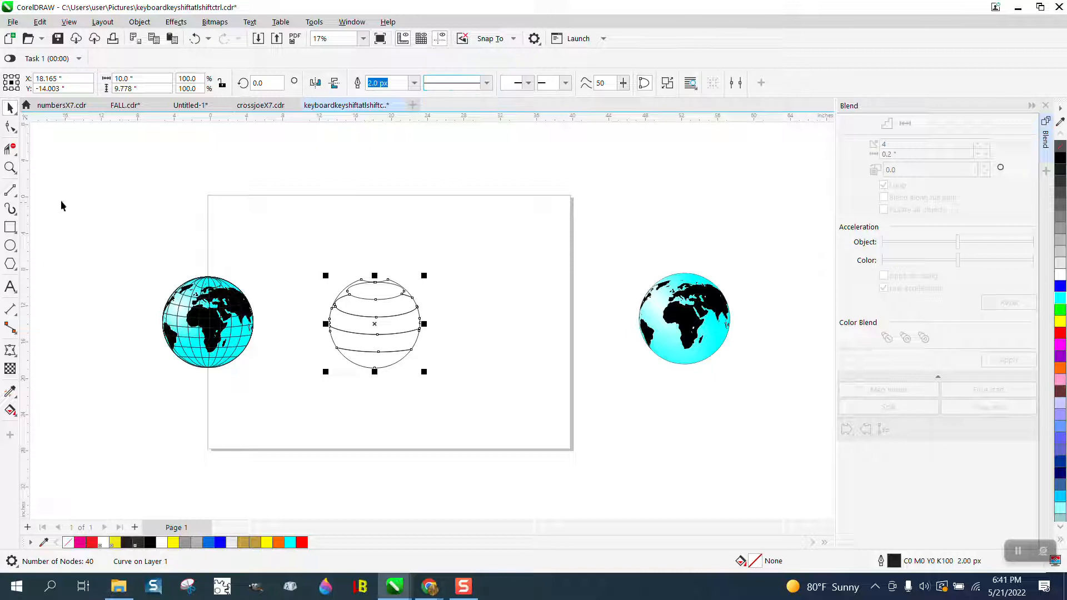
{"action": "left_click", "coordinate": [10, 167]}
{"action": "left_click_drag", "start_coordinate": [304, 241], "coordinate": [514, 388]}
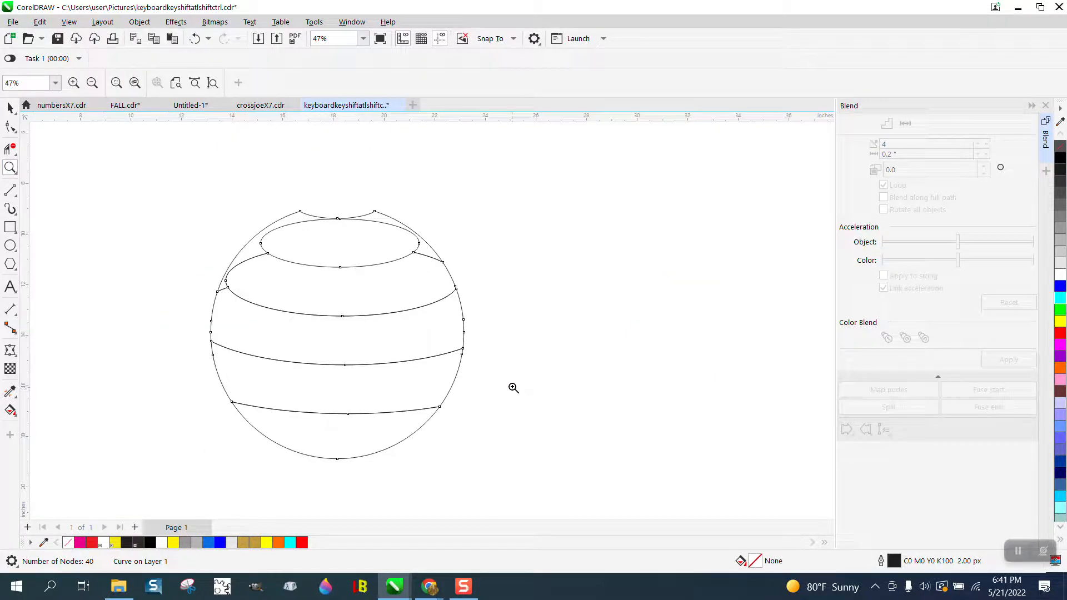
{"action": "left_click", "coordinate": [194, 39]}
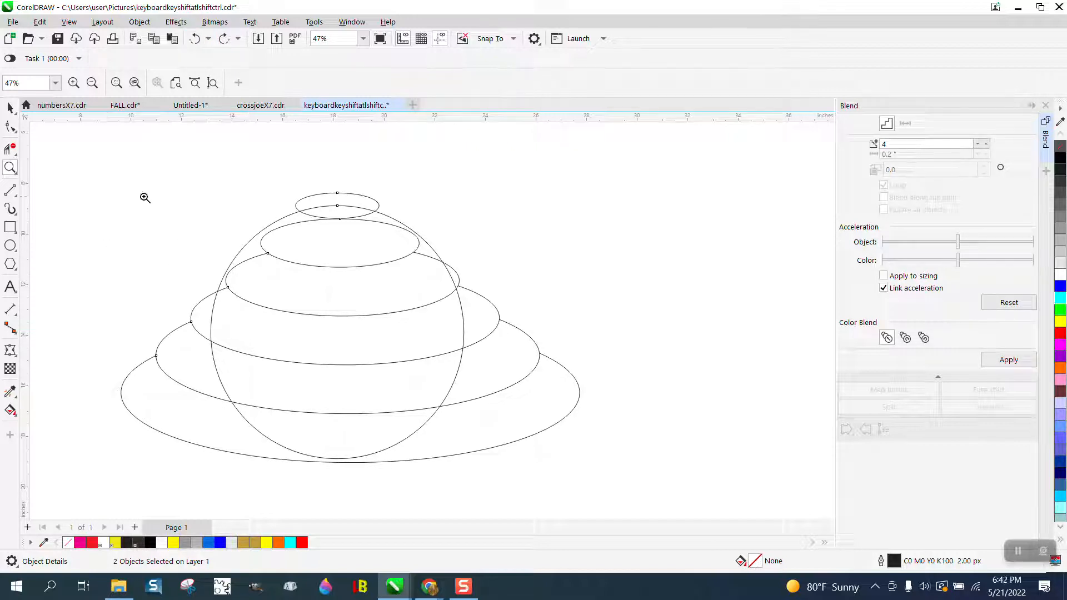
Shift the circle slightly down and to the right over the ellipses, so its top edge lies at the smallest ellipse's lower edge
{"action": "left_click", "coordinate": [11, 108]}
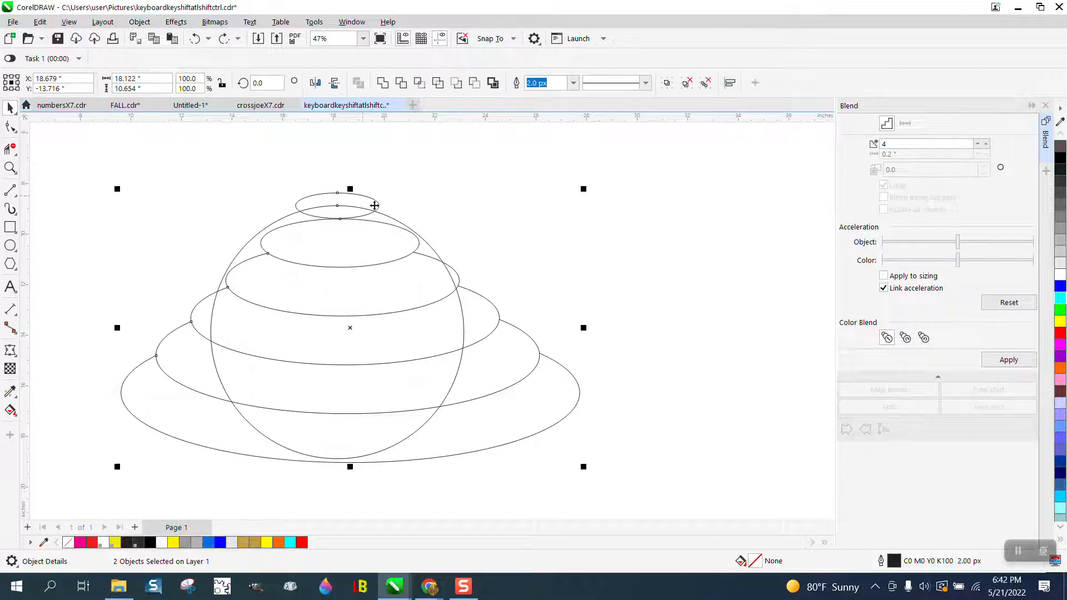
{"action": "left_click", "coordinate": [391, 214]}
{"action": "left_click_drag", "start_coordinate": [392, 219], "coordinate": [386, 227]}
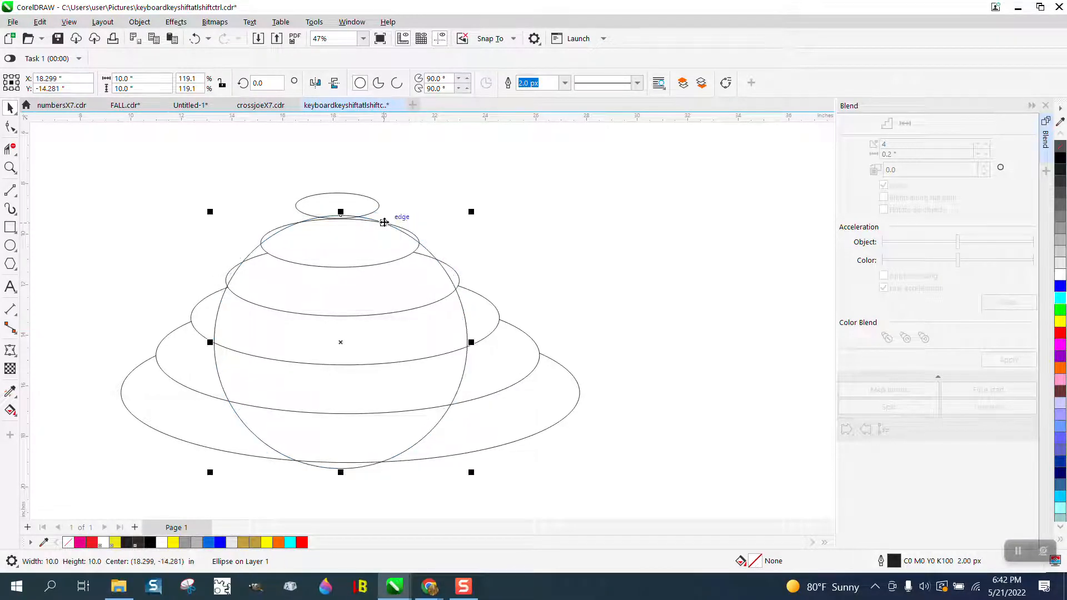
Delete the ellipse segments outside the circle on both sides and at the top with Virtual Segment Delete
{"action": "left_click", "coordinate": [10, 149]}
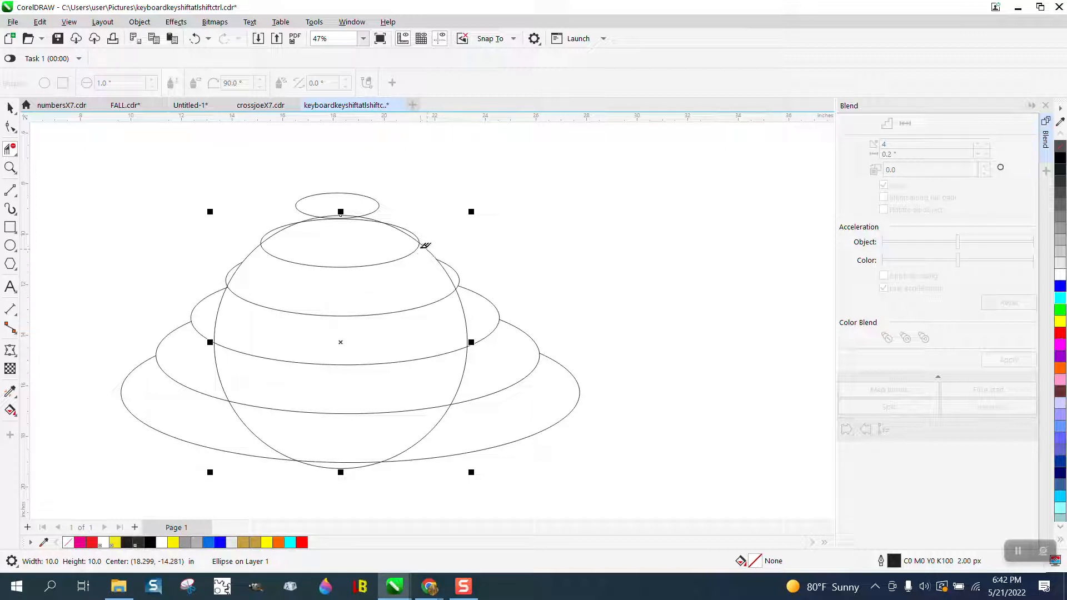
{"action": "left_click", "coordinate": [454, 266]}
{"action": "left_click", "coordinate": [474, 291]}
{"action": "left_click_drag", "start_coordinate": [508, 321], "coordinate": [614, 459]}
{"action": "left_click", "coordinate": [242, 460]}
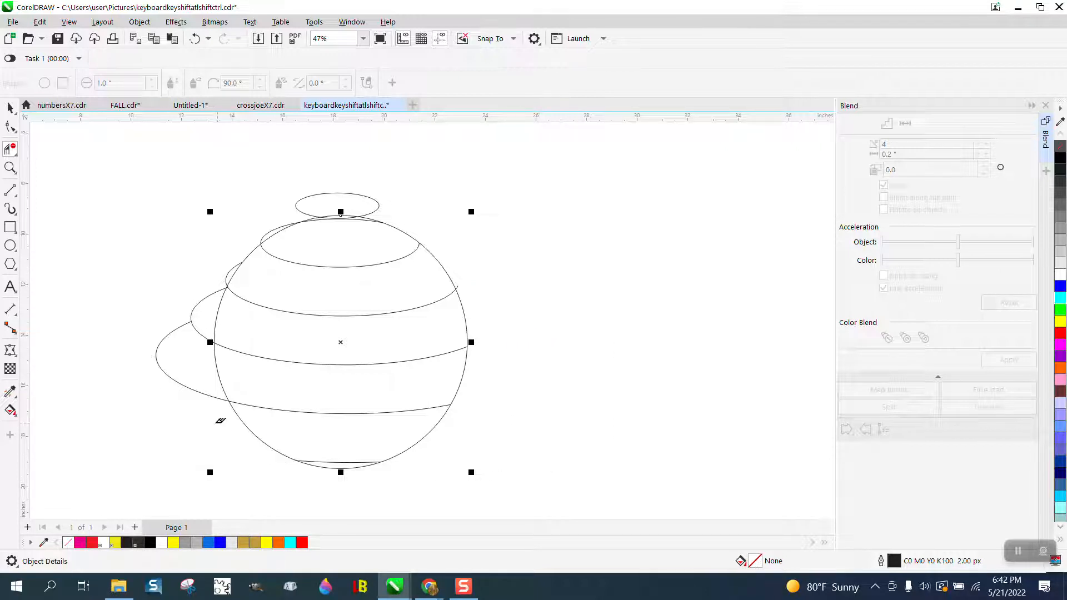
{"action": "left_click", "coordinate": [195, 358]}
{"action": "left_click", "coordinate": [196, 311]}
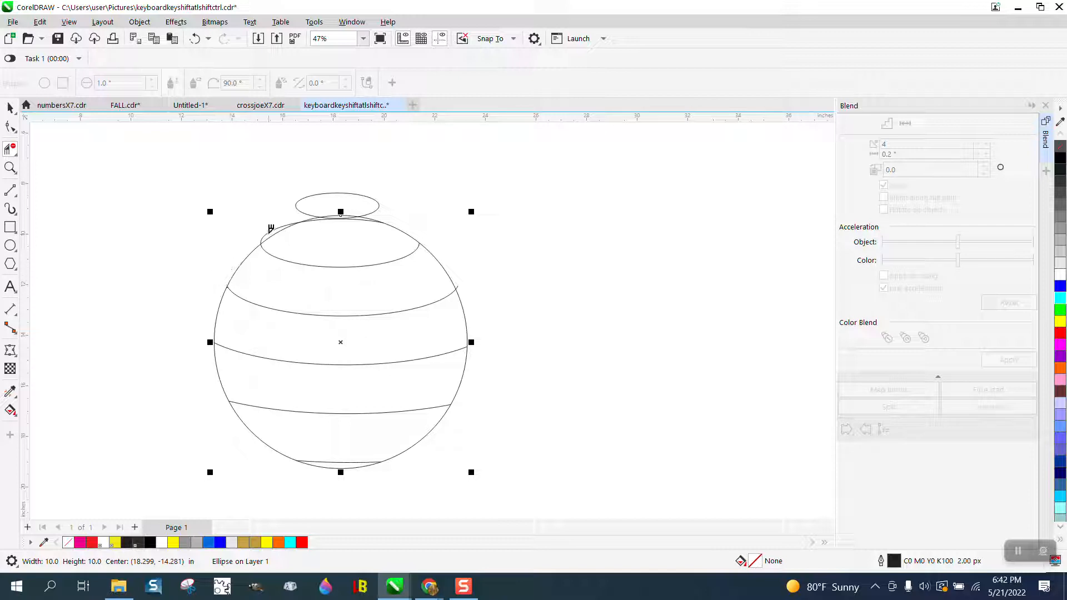
{"action": "left_click", "coordinate": [281, 229]}
{"action": "left_click", "coordinate": [321, 193]}
Delete the leftover upper arc of the second ellipse just below the top of the circle
{"action": "left_click", "coordinate": [16, 170]}
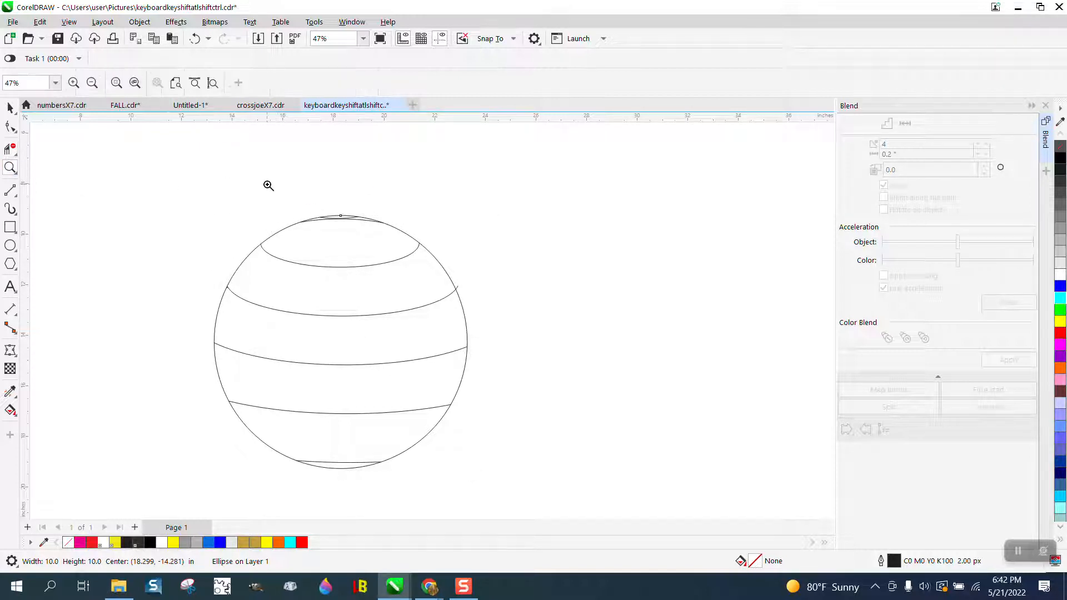
{"action": "left_click_drag", "start_coordinate": [267, 183], "coordinate": [502, 282]}
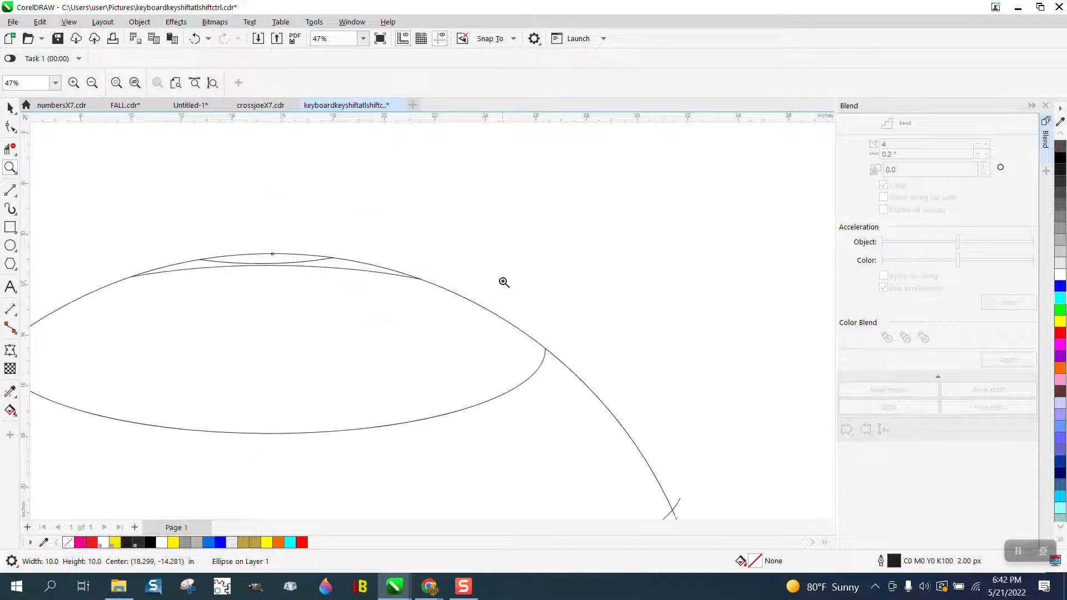
{"action": "left_click", "coordinate": [8, 151]}
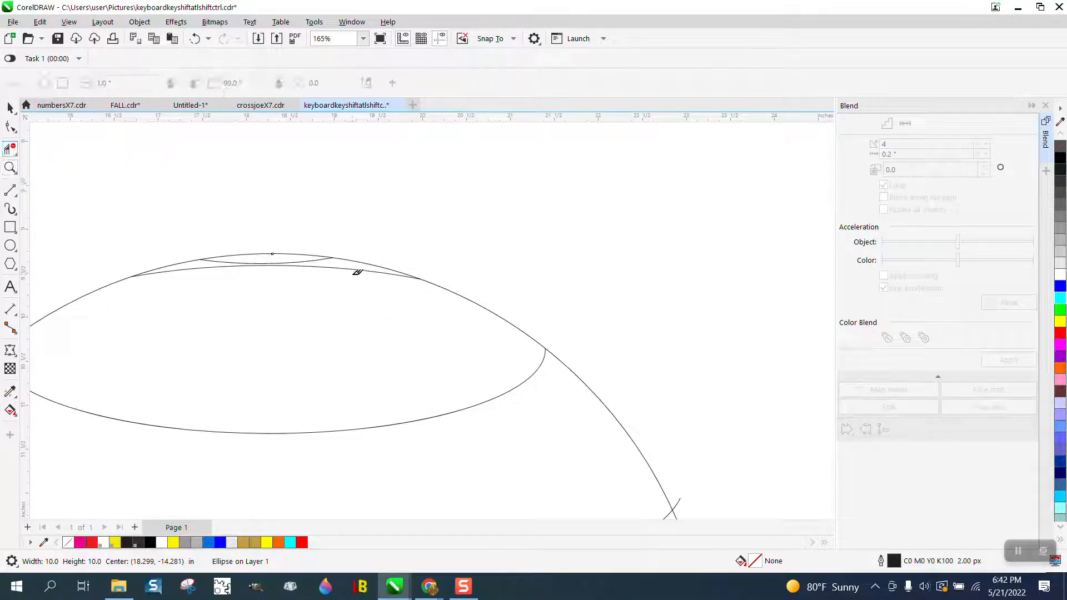
{"action": "left_click", "coordinate": [354, 266]}
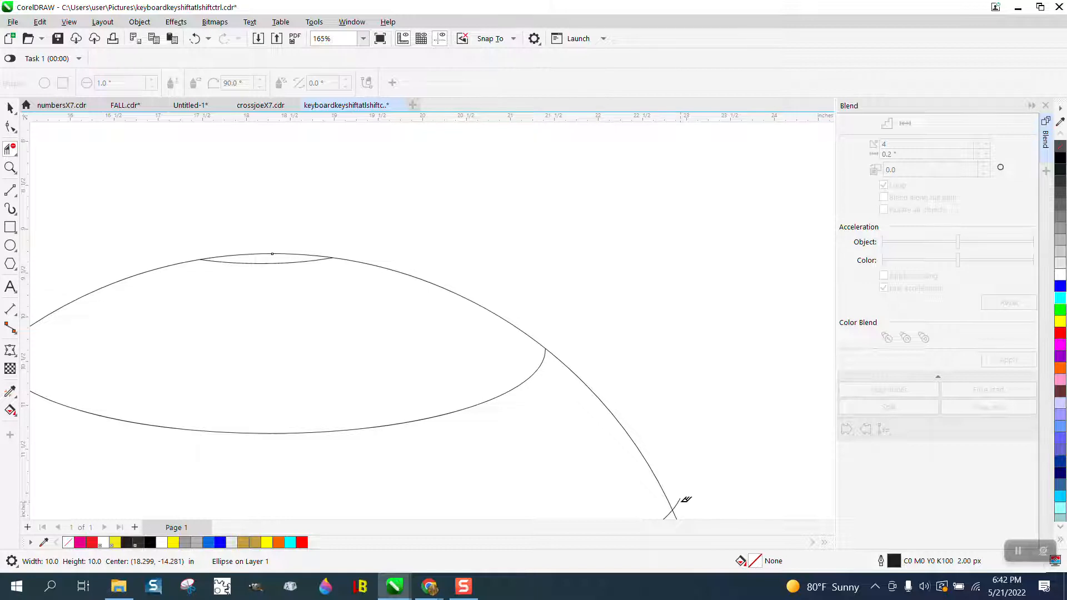
{"action": "scroll", "coordinate": [613, 388], "scroll_direction": "down", "scroll_amount": 5}
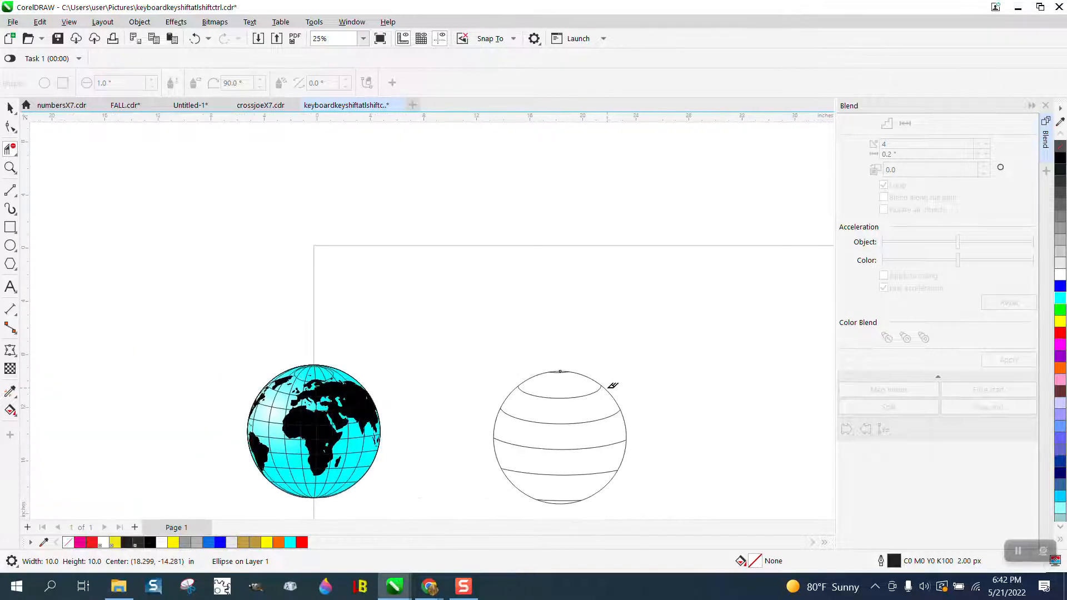
Select the circle with all its latitude lines and move them 20 inches up
{"action": "left_click", "coordinate": [10, 107]}
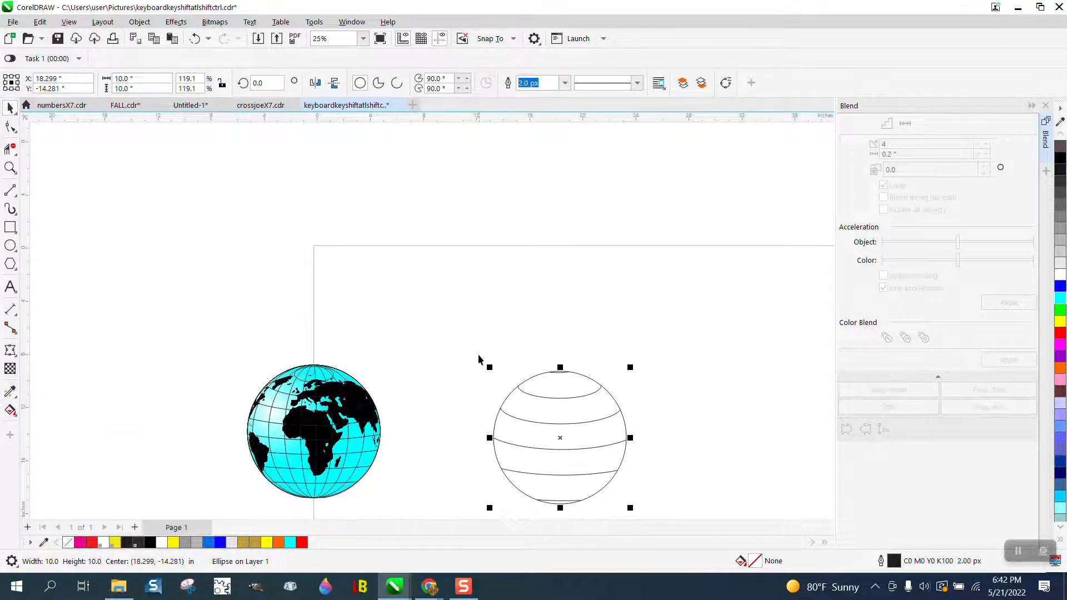
{"action": "scroll", "coordinate": [479, 356], "scroll_direction": "down", "scroll_amount": 1}
{"action": "left_click_drag", "start_coordinate": [470, 346], "coordinate": [474, 385]}
{"action": "left_click_drag", "start_coordinate": [643, 495], "coordinate": [637, 491]}
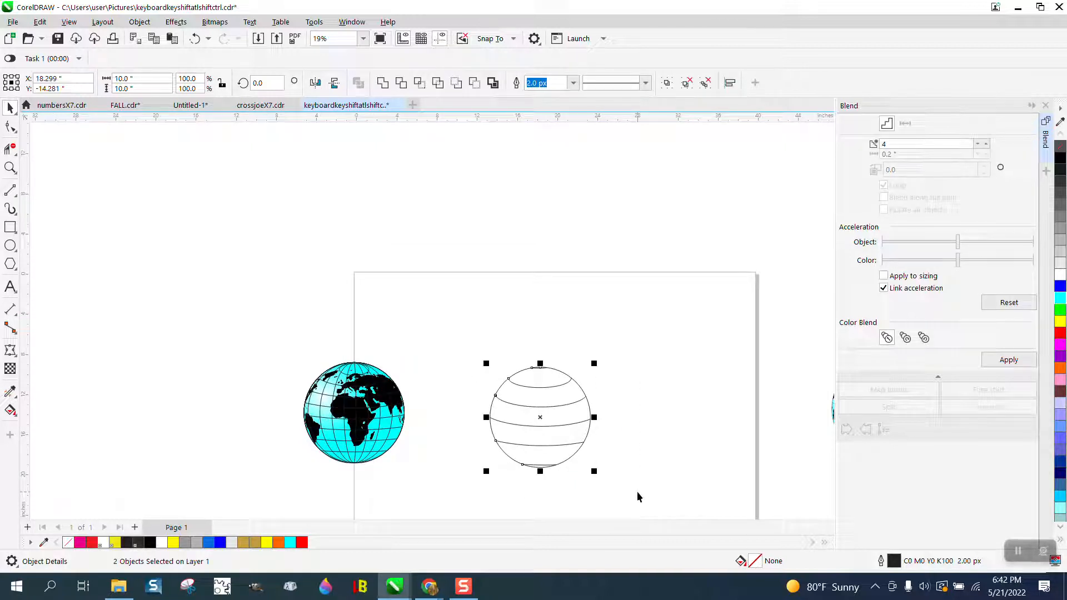
{"action": "key", "text": "shift+Up"}
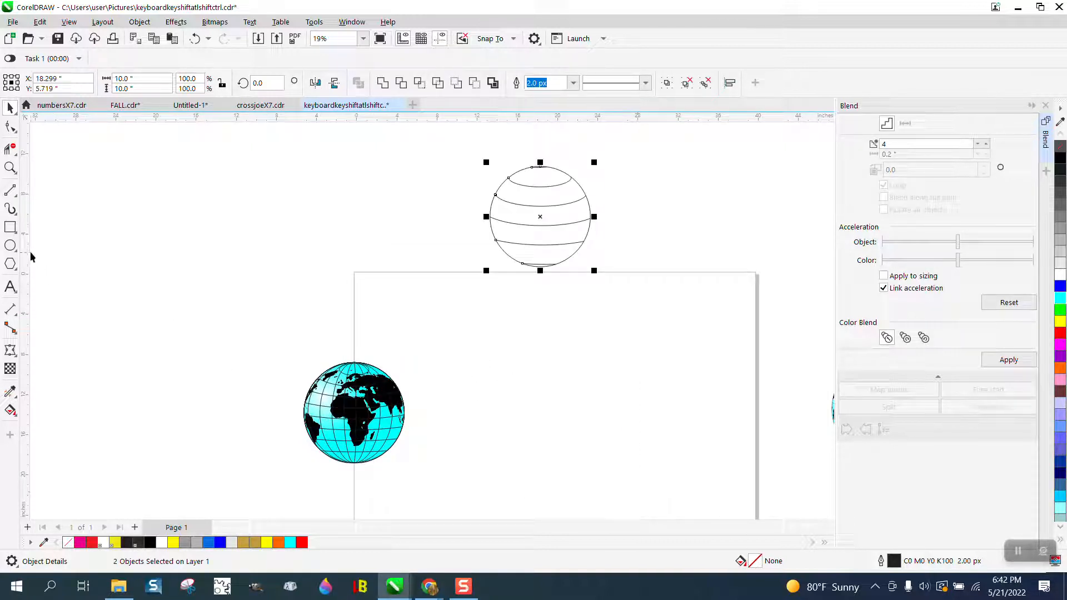
Group the circle with its latitude lines, centred on the page, and move the group 20 inches up
{"action": "left_click_drag", "start_coordinate": [476, 153], "coordinate": [644, 320]}
{"action": "key", "text": "ctrl+g"}
{"action": "key", "text": "p"}
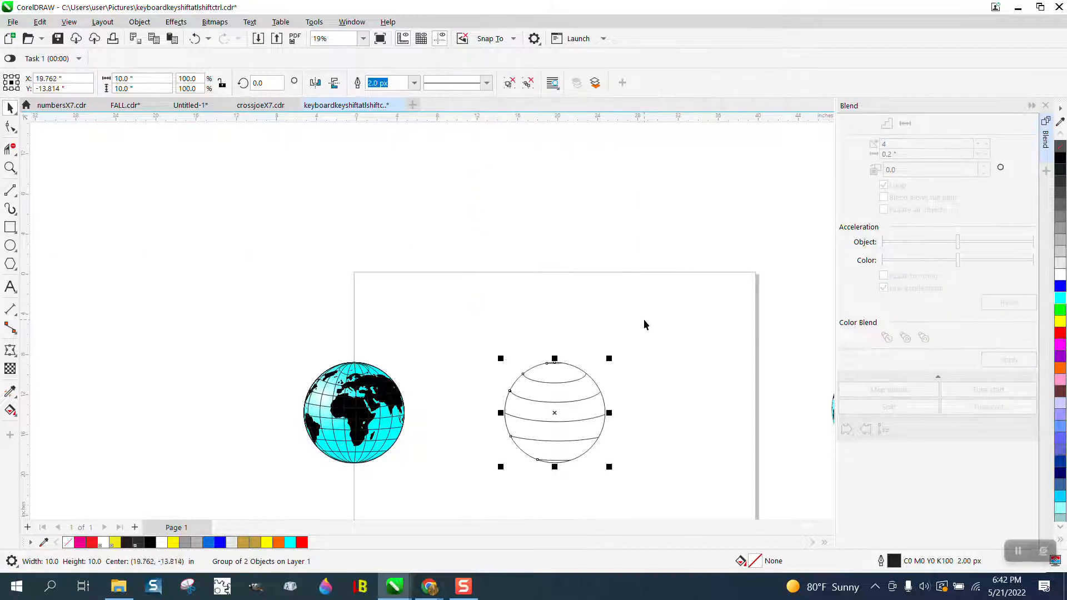
{"action": "key", "text": "shift+Up"}
{"action": "key", "text": "shift+Up"}
{"action": "key", "text": "shift+Down"}
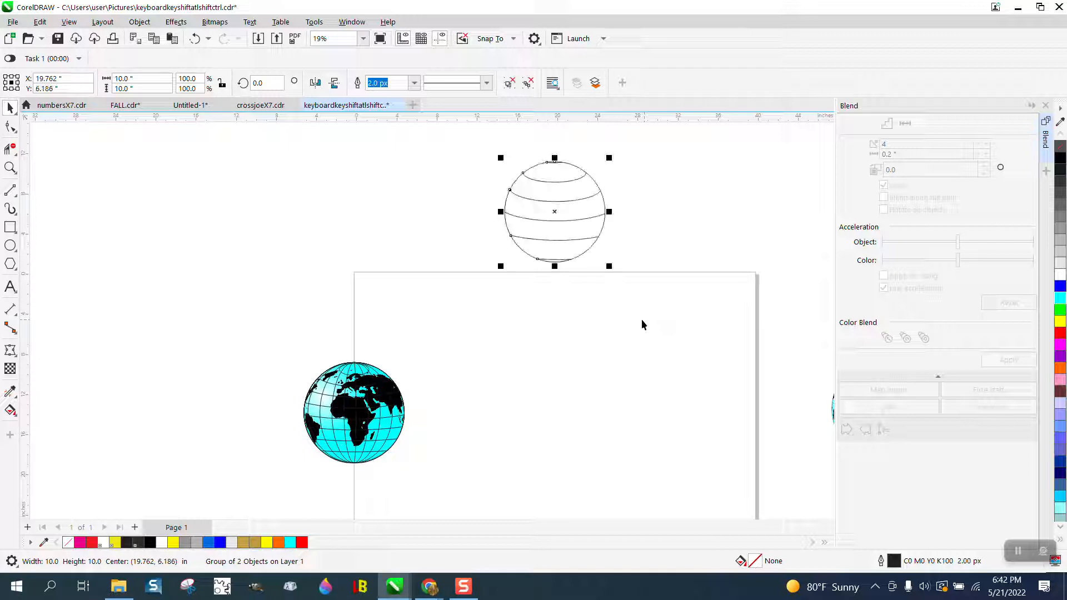
Draw a circle on the page below the striped group and set its width and height to 10 inches
{"action": "left_click", "coordinate": [11, 245]}
{"action": "left_click_drag", "start_coordinate": [633, 339], "coordinate": [519, 452]}
{"action": "left_click_drag", "start_coordinate": [166, 79], "coordinate": [97, 78]}
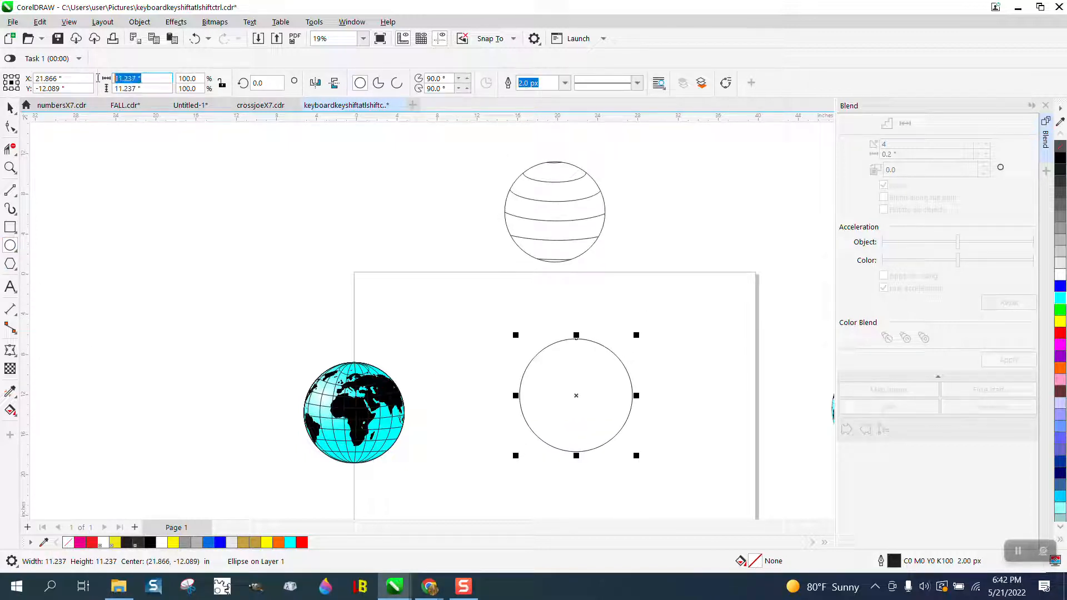
{"action": "type", "text": "10"}
{"action": "key", "text": "Return"}
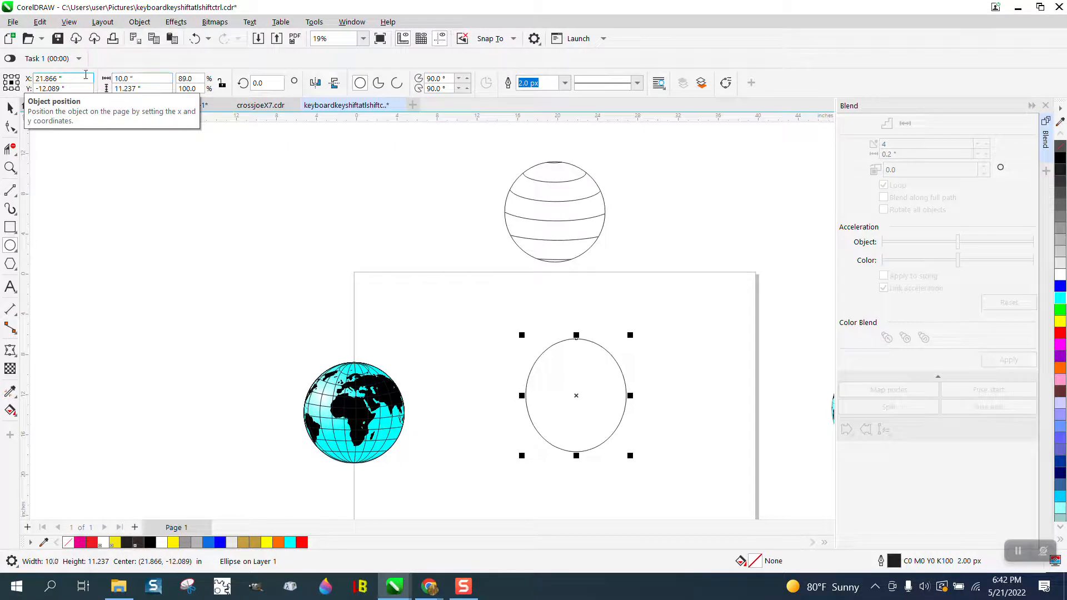
{"action": "left_click", "coordinate": [222, 84]}
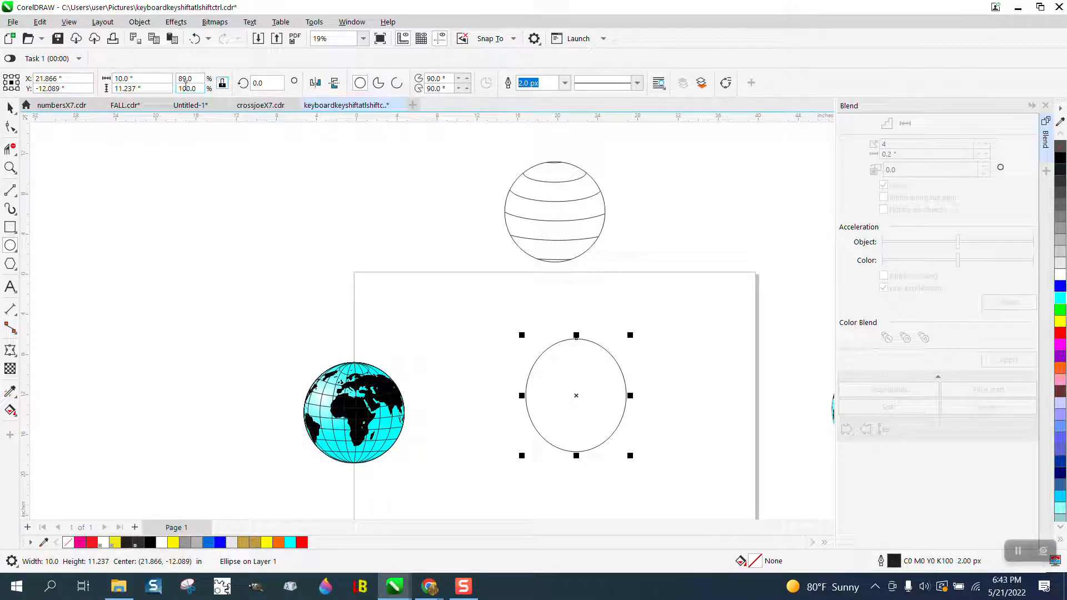
{"action": "left_click", "coordinate": [220, 86]}
{"action": "left_click", "coordinate": [115, 88]}
{"action": "type", "text": "10"}
{"action": "key", "text": "Return"}
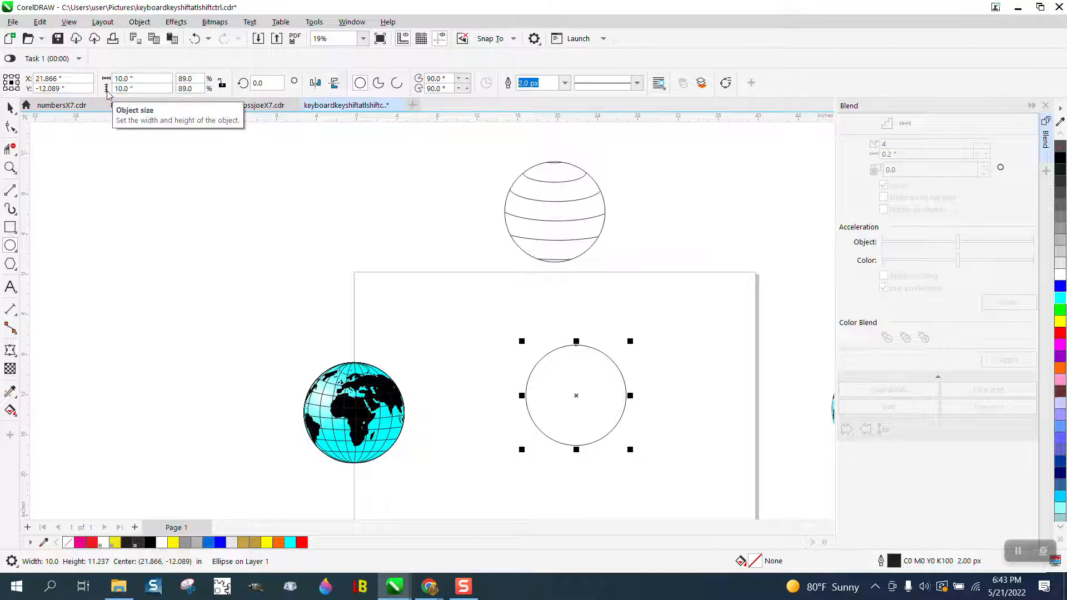
Center the 10-inch circle on the page and duplicate it 20 inches to the right
{"action": "key", "text": "p"}
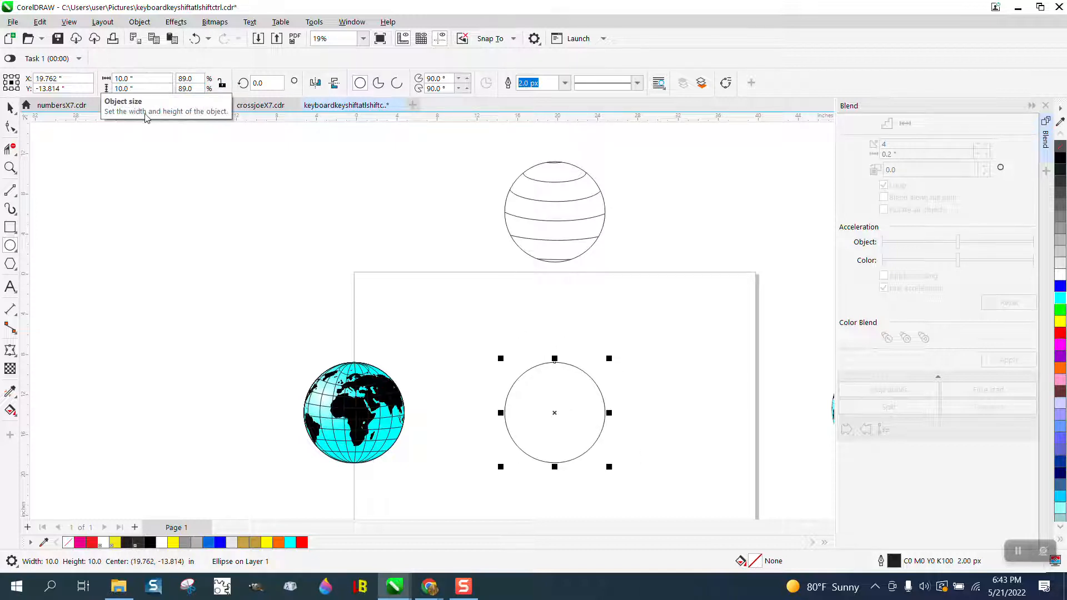
{"action": "left_click", "coordinate": [11, 168]}
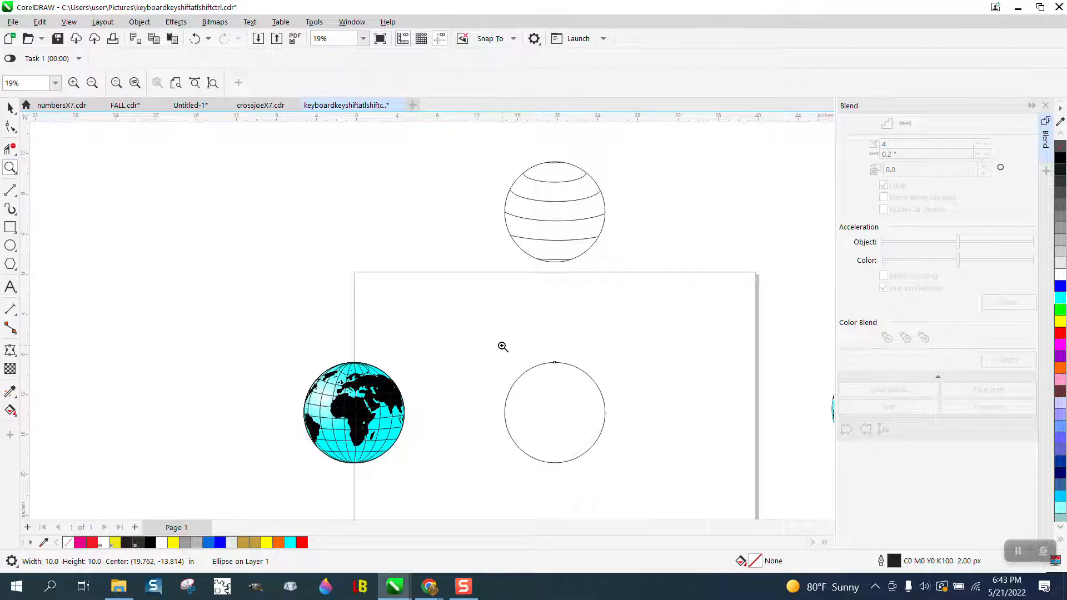
{"action": "right_click", "coordinate": [502, 345]}
{"action": "left_click_drag", "start_coordinate": [498, 346], "coordinate": [663, 460]}
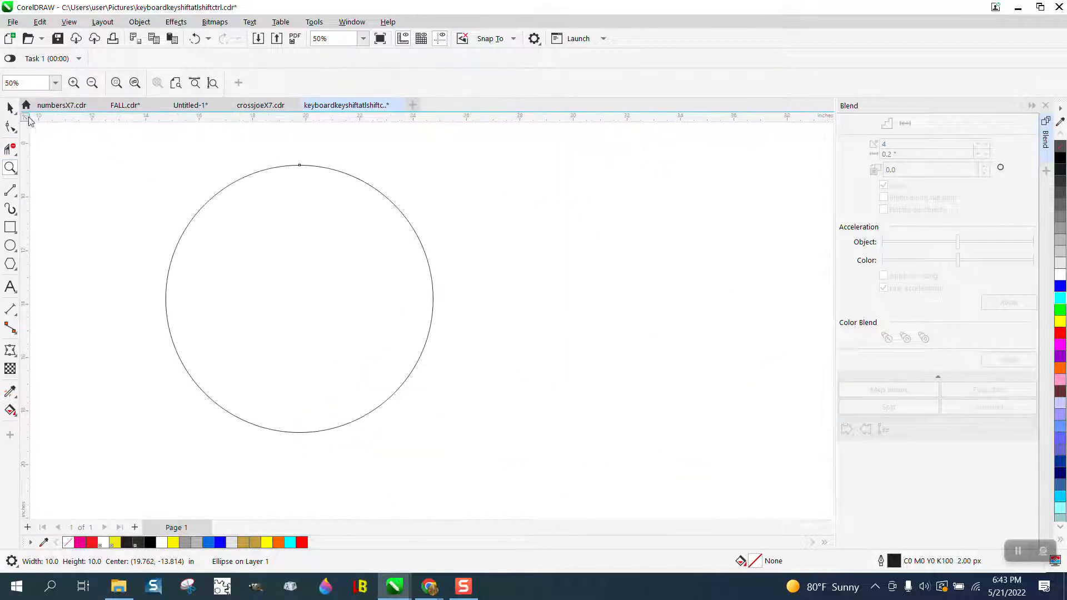
{"action": "left_click", "coordinate": [11, 107]}
{"action": "left_click", "coordinate": [11, 106]}
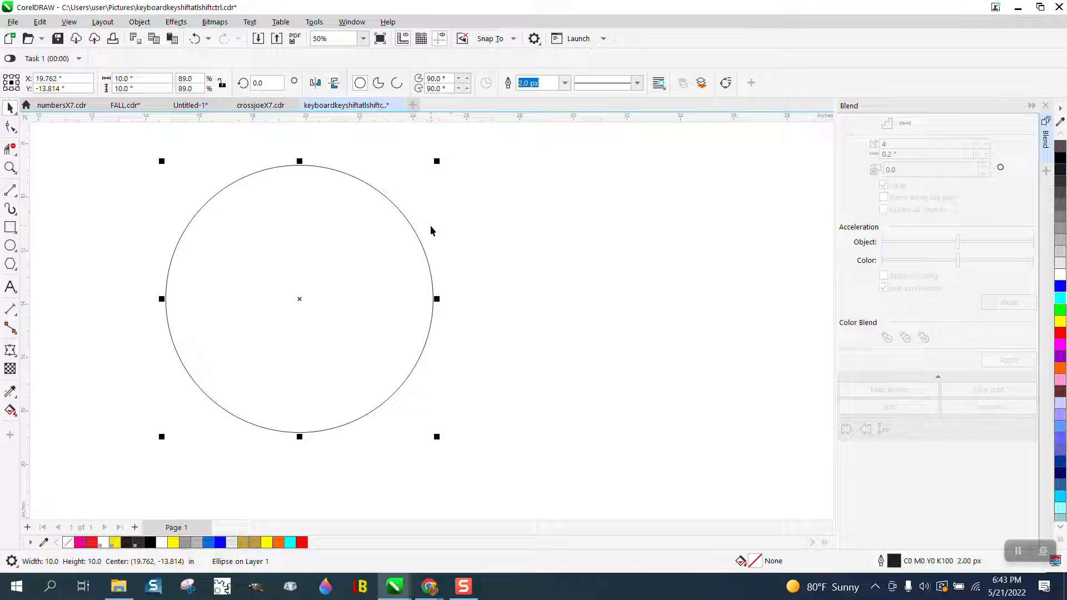
{"action": "key", "text": "ctrl+d"}
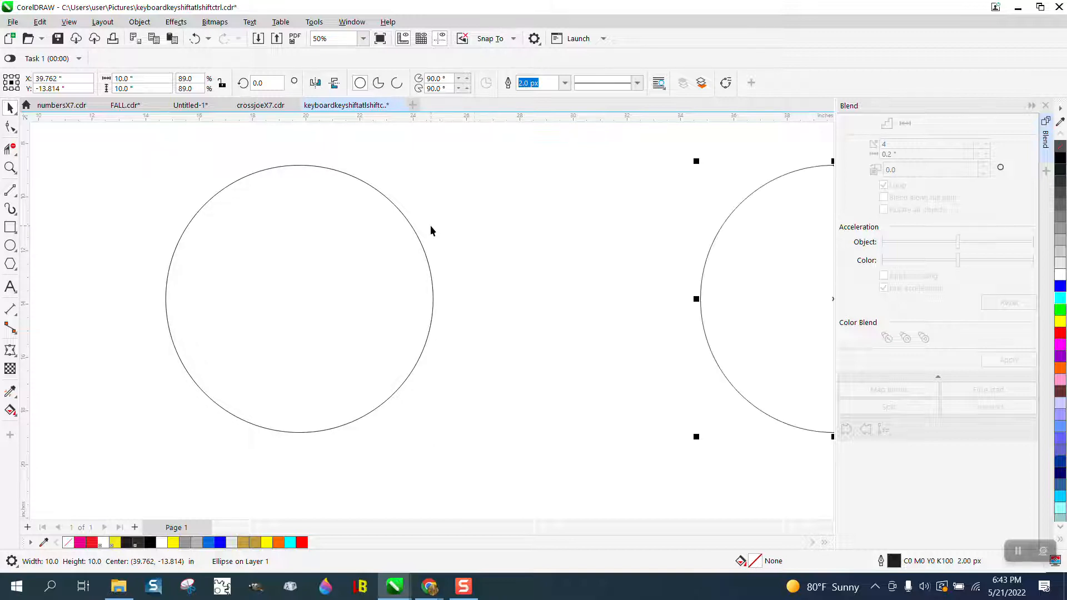
Convert the original page-centered circle to curves
{"action": "left_click", "coordinate": [11, 127]}
{"action": "left_click", "coordinate": [276, 168]}
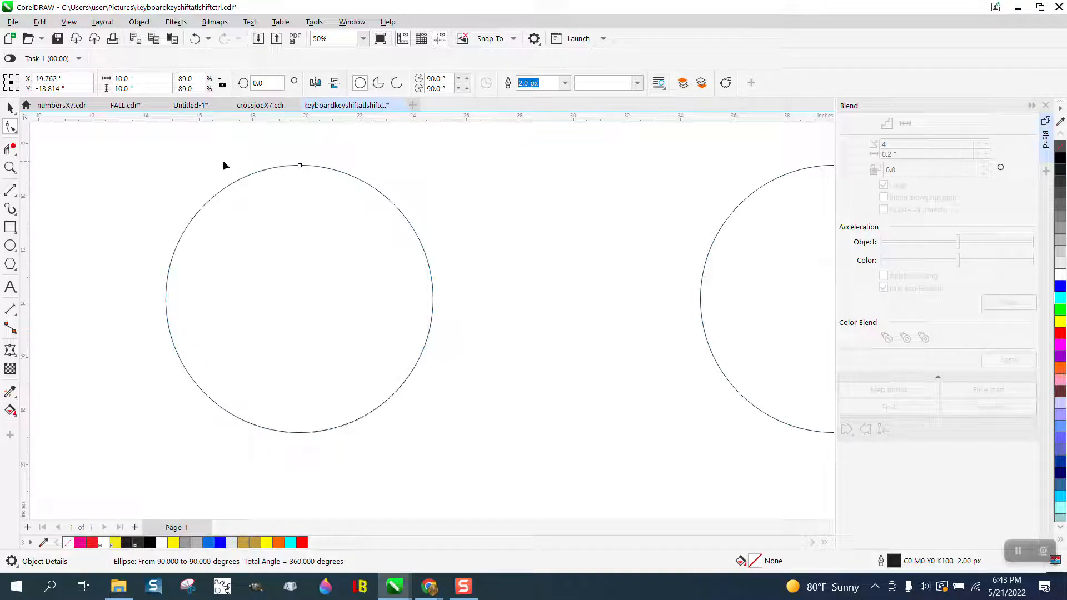
{"action": "left_click", "coordinate": [11, 108]}
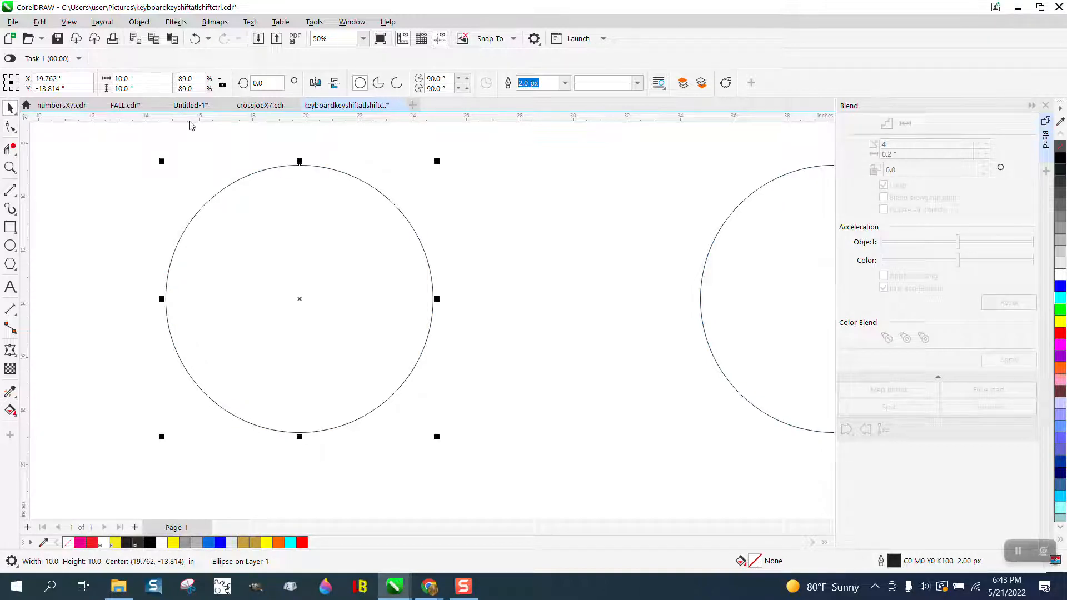
{"action": "left_click", "coordinate": [142, 25]}
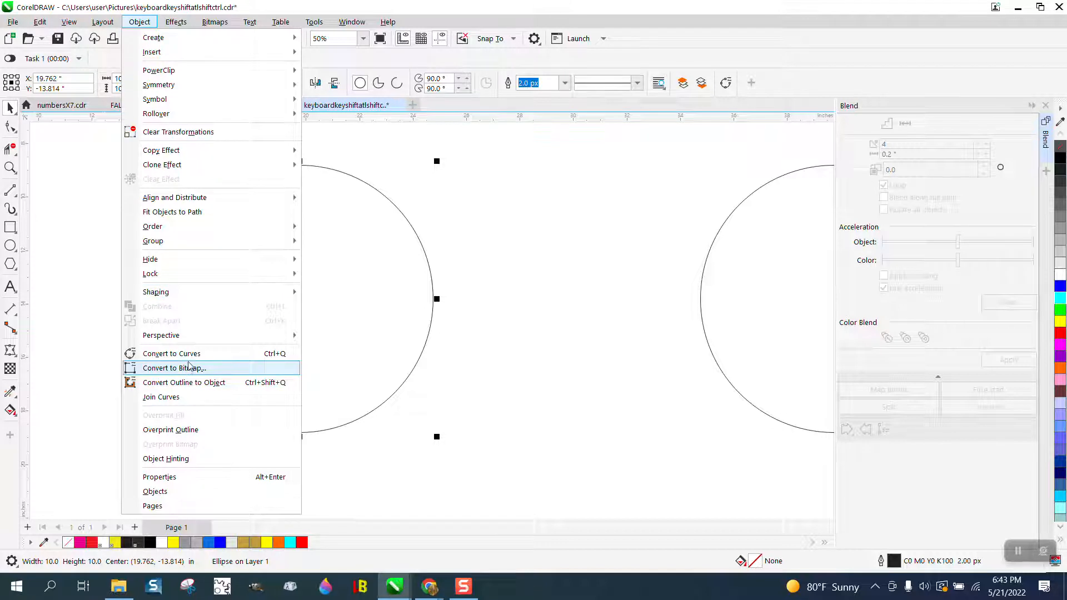
{"action": "left_click", "coordinate": [172, 354]}
Break the converted circle apart at its top and bottom nodes
{"action": "left_click", "coordinate": [11, 126]}
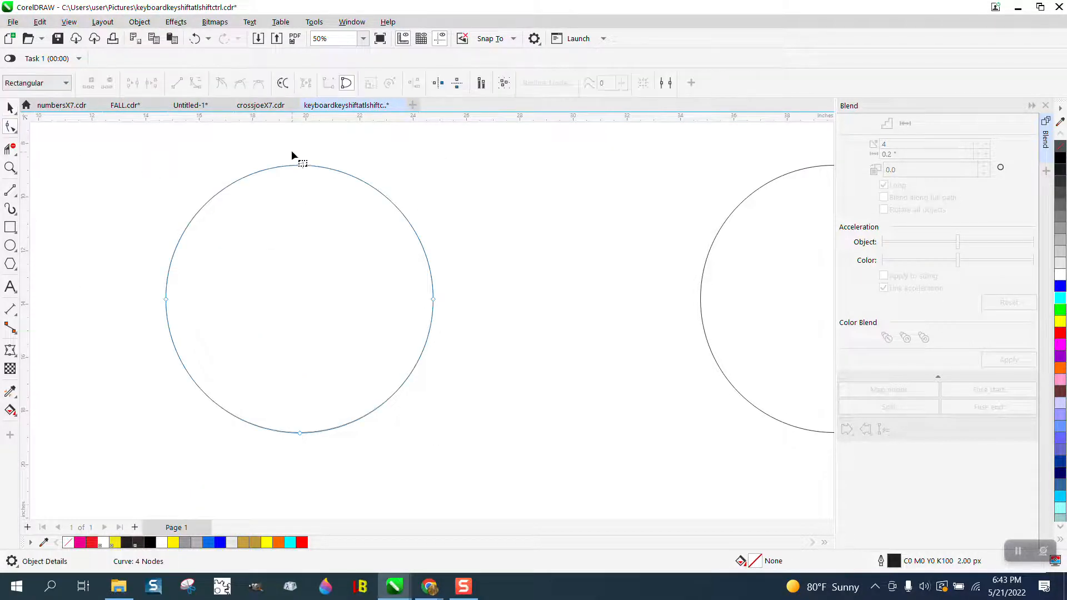
{"action": "left_click_drag", "start_coordinate": [309, 444], "coordinate": [309, 446]}
{"action": "right_click", "coordinate": [301, 434]}
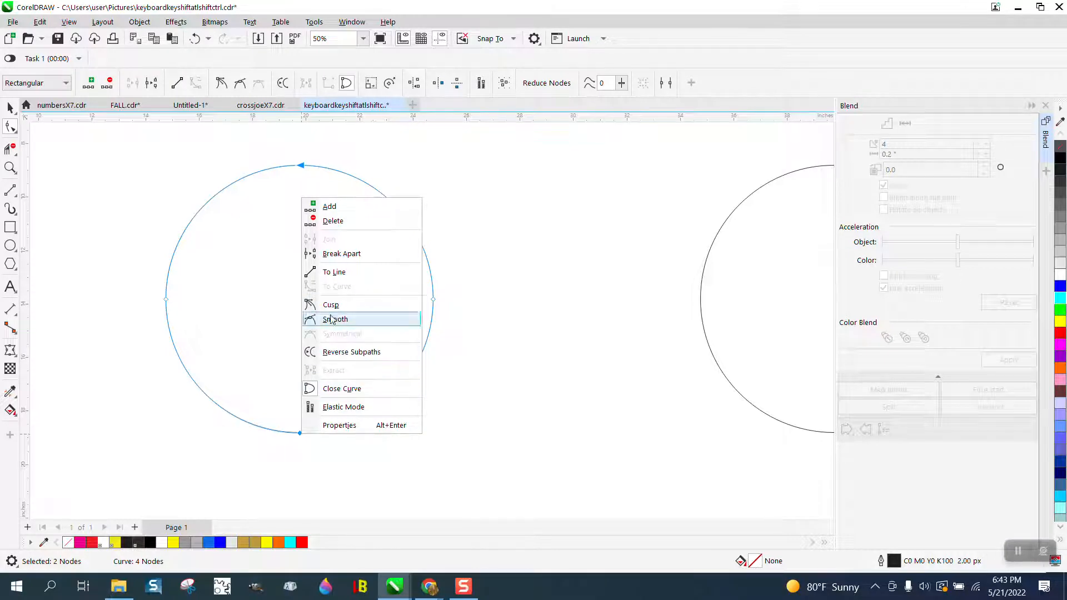
{"action": "left_click", "coordinate": [339, 254]}
Delete the left half of the split circle with Virtual Segment Delete
{"action": "left_click", "coordinate": [7, 153]}
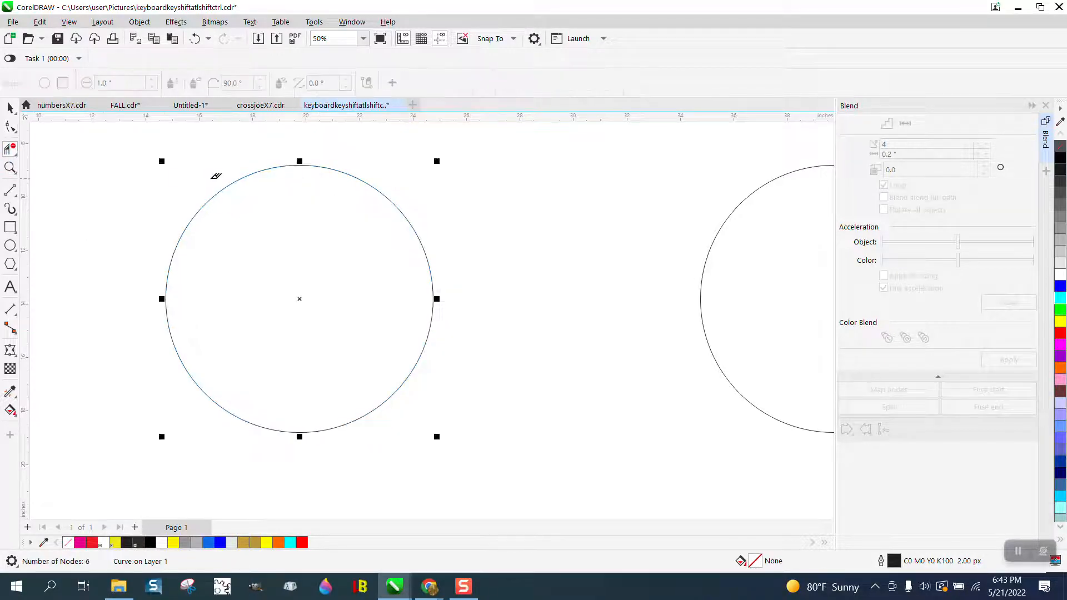
{"action": "left_click_drag", "start_coordinate": [217, 173], "coordinate": [221, 411]}
{"action": "left_click", "coordinate": [10, 107]}
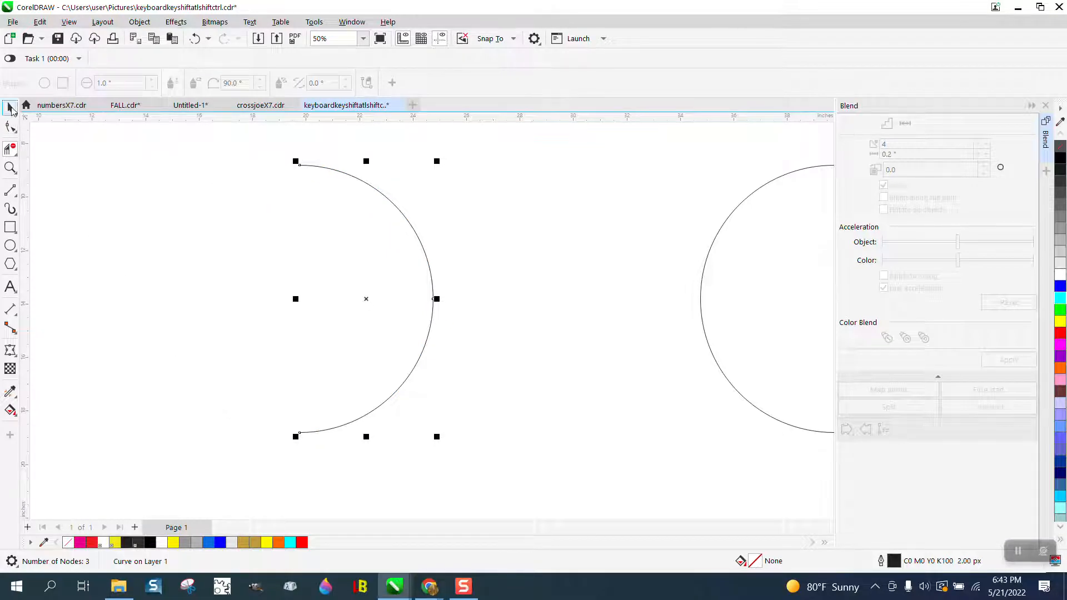
Move the duplicate circle 20 inches left over the half-circle arc to compare them, and return it 20 inches right
{"action": "scroll", "coordinate": [331, 305], "scroll_direction": "down", "scroll_amount": 2}
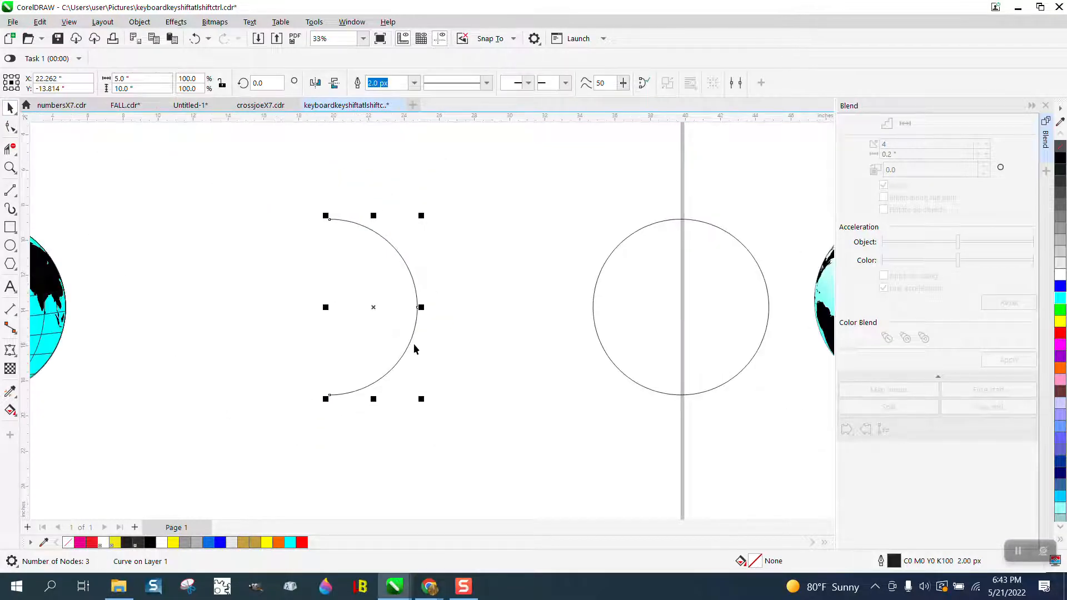
{"action": "scroll", "coordinate": [413, 348], "scroll_direction": "down", "scroll_amount": 1}
{"action": "left_click", "coordinate": [575, 338]}
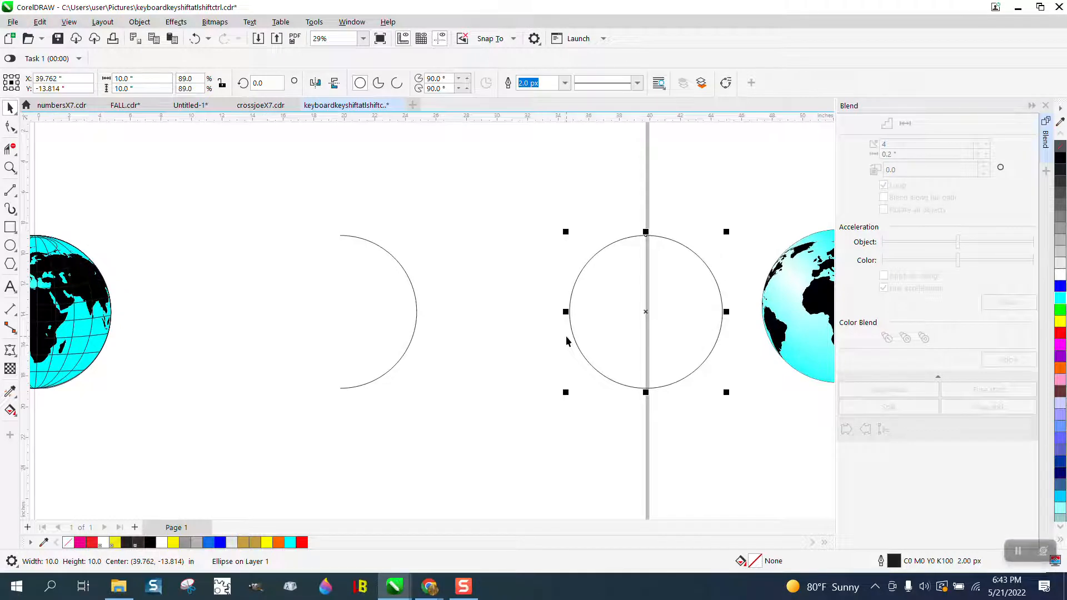
{"action": "key", "text": "Left"}
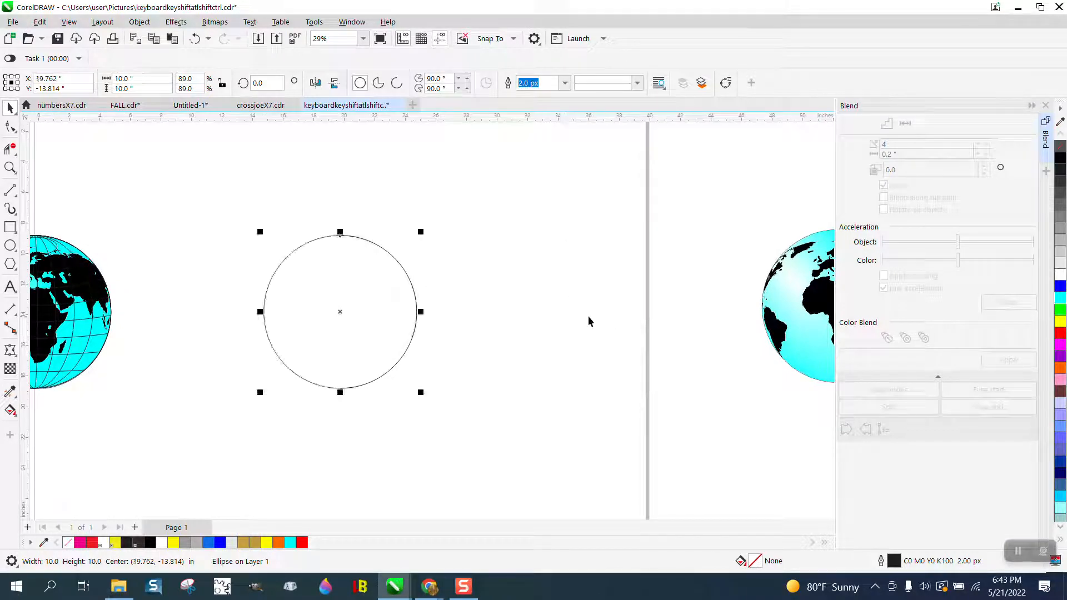
{"action": "key", "text": "Right"}
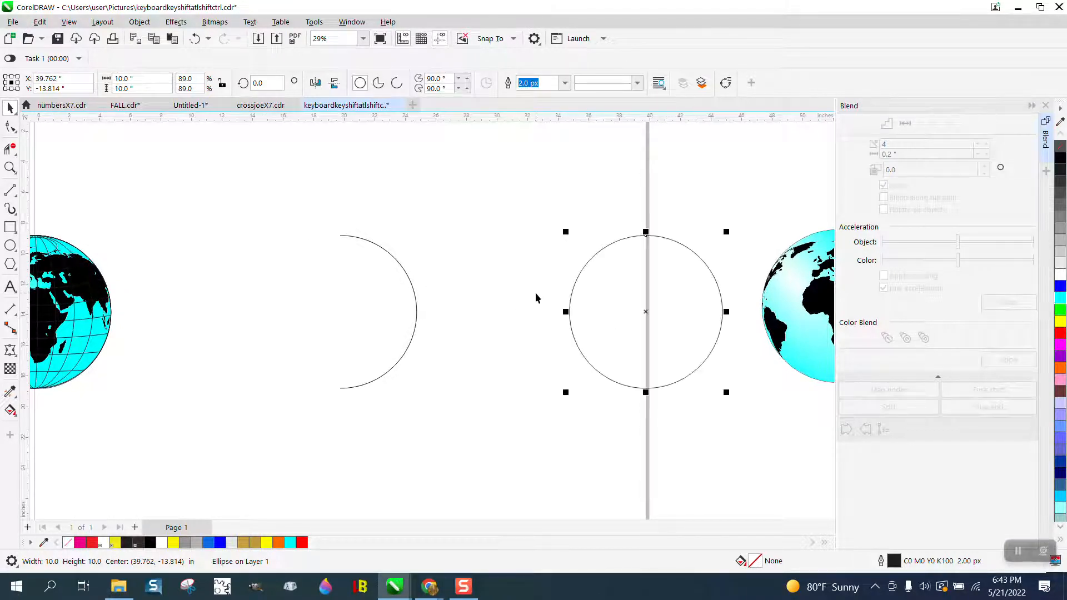
Give the half-circle arc a red outline and move the full circle 20 inches left over it
{"action": "left_click", "coordinate": [414, 297]}
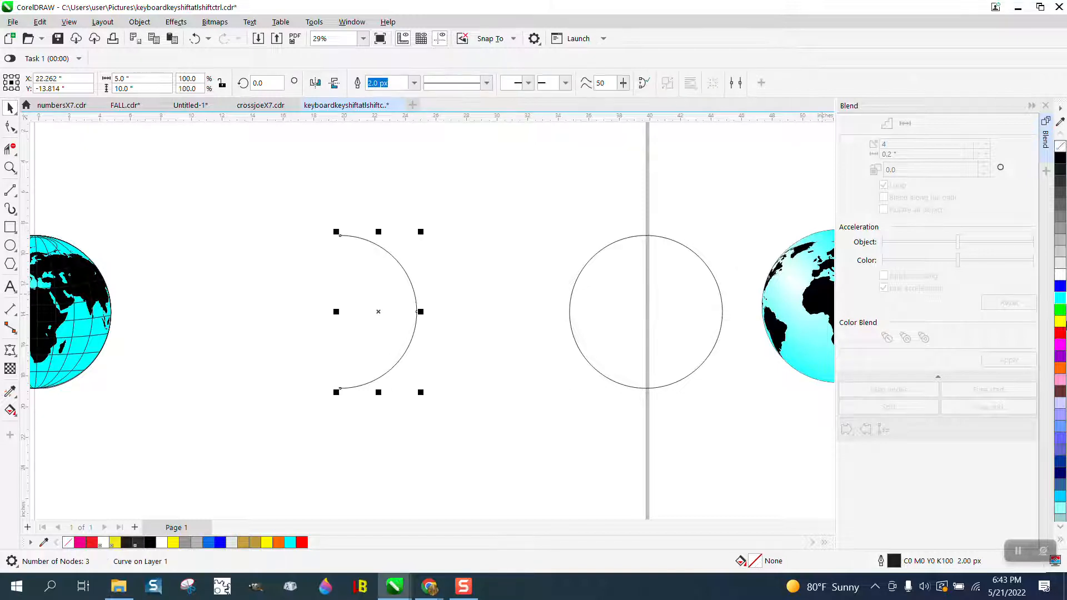
{"action": "left_click", "coordinate": [720, 313]}
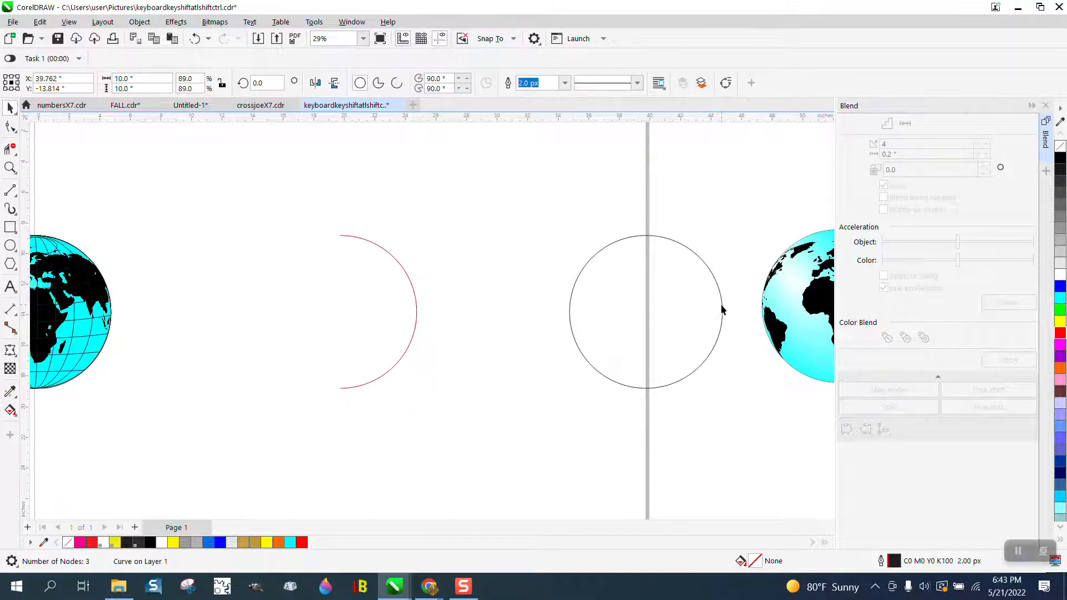
{"action": "key", "text": "Left"}
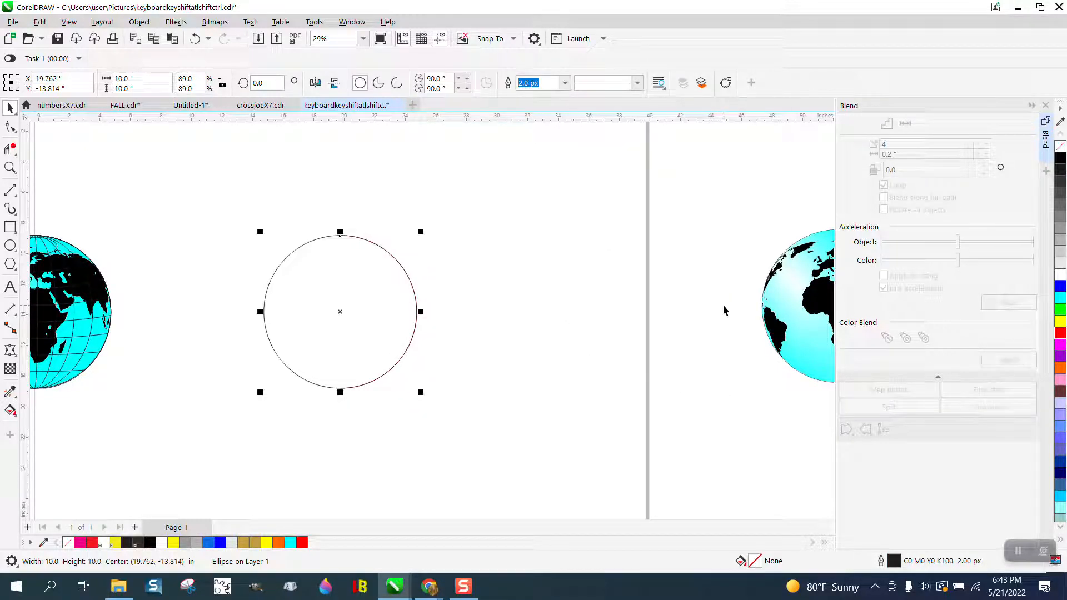
Make a horizontally narrowed copy of the red half-circle arc and repeat the duplication until longitude lines span the circle
{"action": "left_click", "coordinate": [9, 166]}
{"action": "left_click_drag", "start_coordinate": [259, 223], "coordinate": [440, 388]}
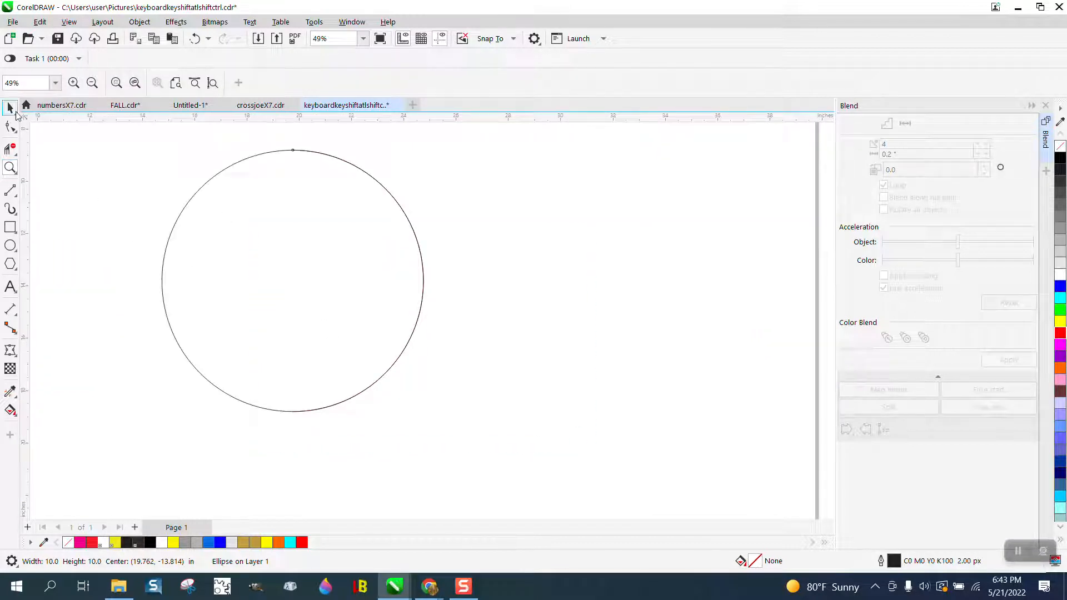
{"action": "left_click", "coordinate": [10, 109]}
{"action": "left_click", "coordinate": [410, 219]}
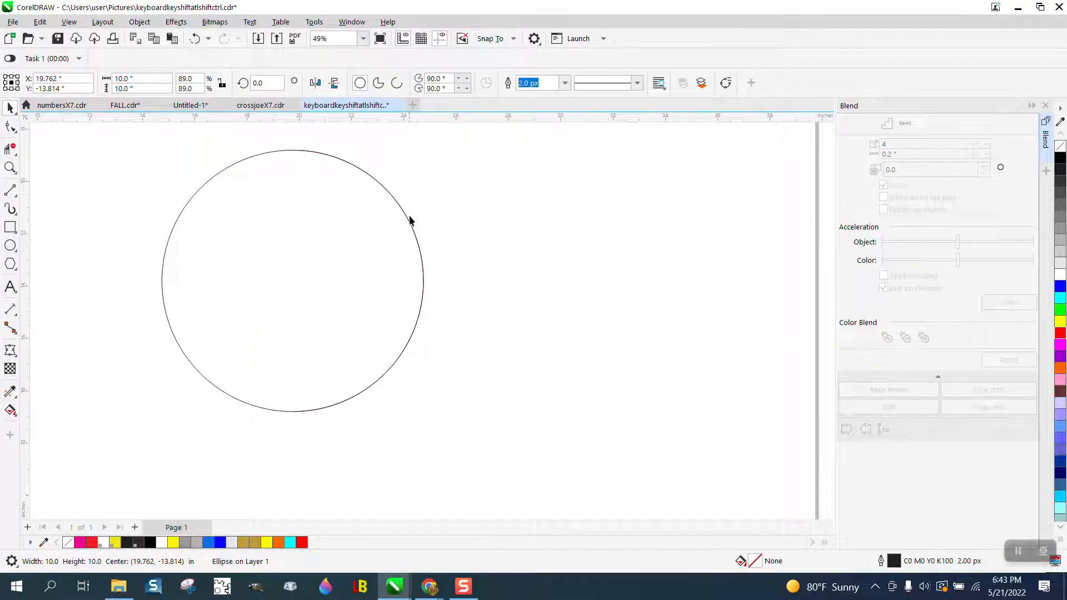
{"action": "left_click", "coordinate": [422, 266]}
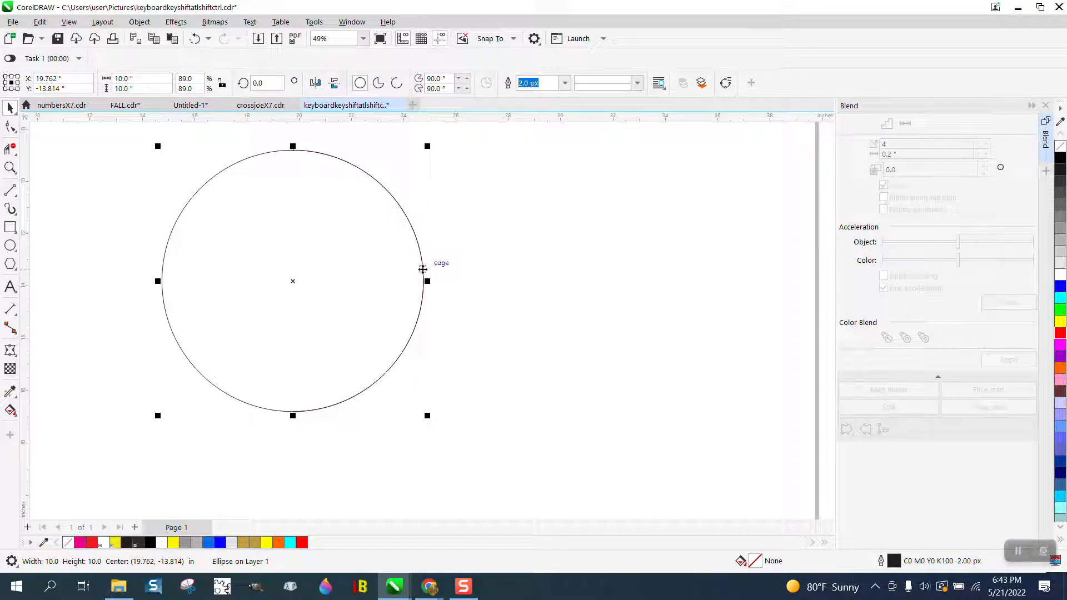
{"action": "left_click", "coordinate": [423, 269]}
{"action": "left_click", "coordinate": [423, 269]}
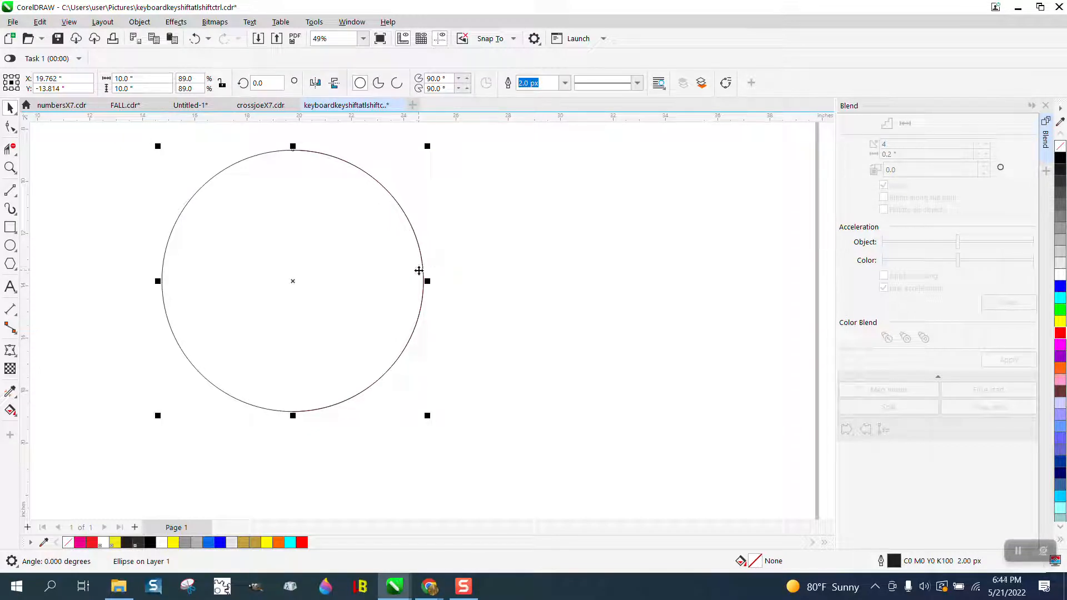
{"action": "left_click", "coordinate": [419, 273], "text": "alt"}
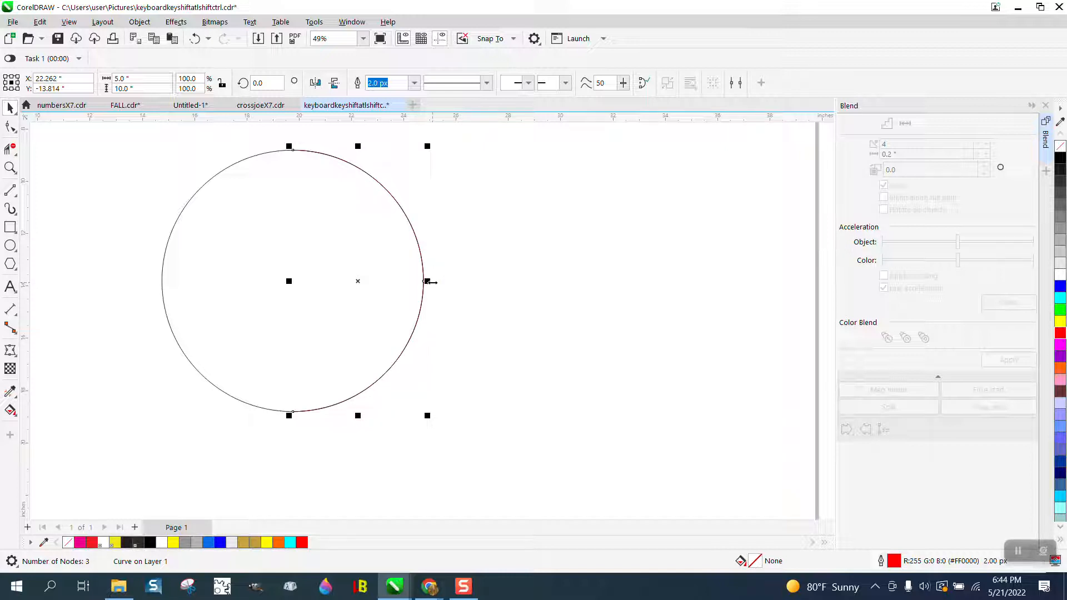
{"action": "left_click_drag", "start_coordinate": [430, 282], "coordinate": [405, 280]}
{"action": "key", "text": "ctrl+r"}
{"action": "key", "text": "ctrl+r"}
{"action": "key", "text": "ctrl+r"}
{"action": "key", "text": "ctrl+r"}
{"action": "key", "text": "ctrl+r"}
{"action": "key", "text": "ctrl+r"}
{"action": "key", "text": "ctrl+r"}
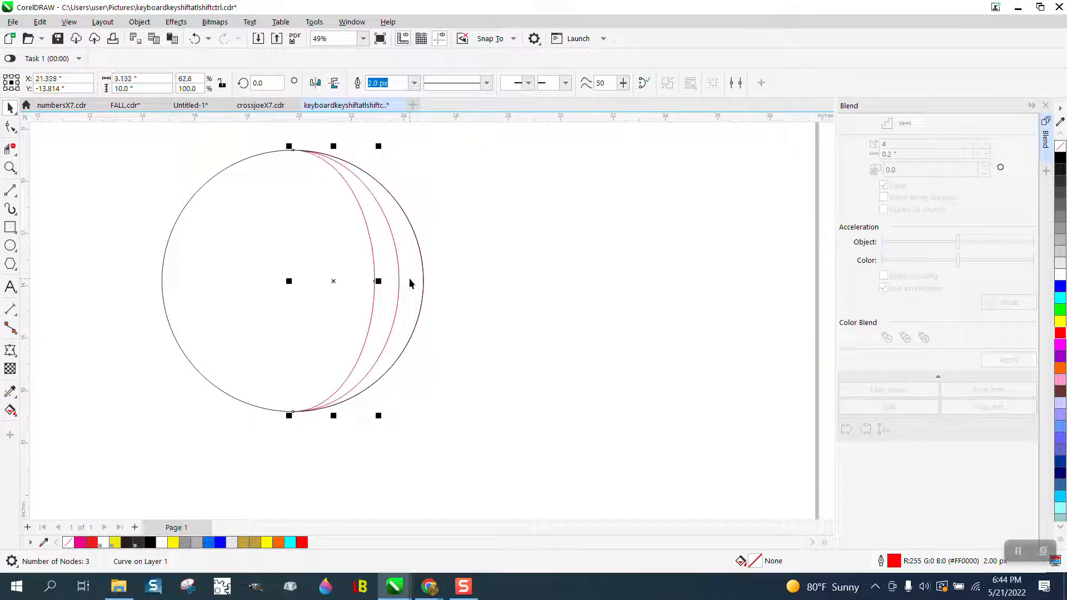
{"action": "key", "text": "ctrl+r"}
{"action": "key", "text": "ctrl+r"}
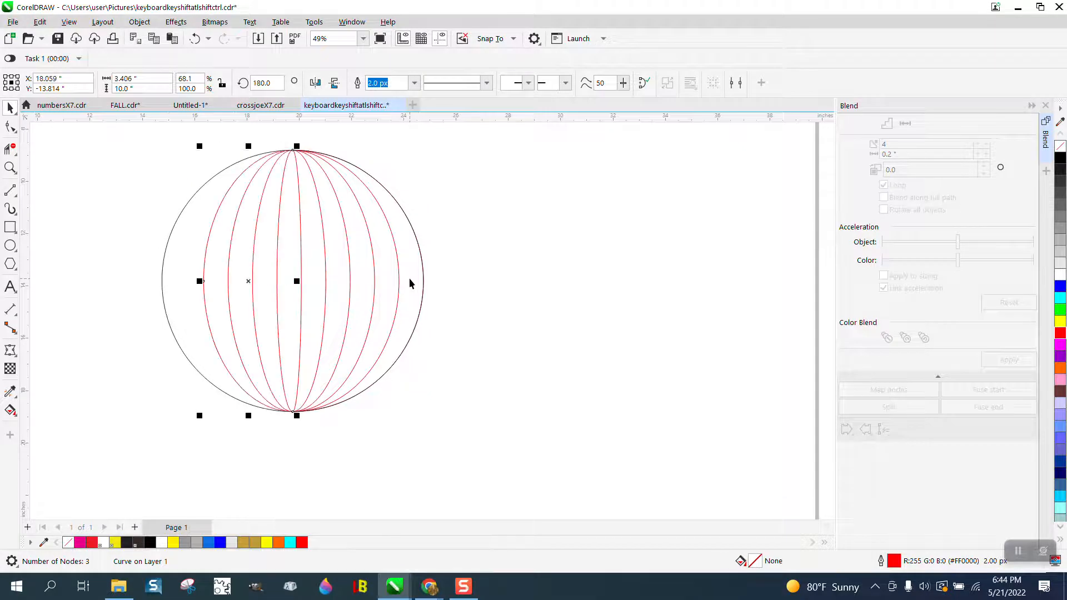
Set the outline color of the circle and all its longitude arcs to black
{"action": "scroll", "coordinate": [529, 386], "scroll_direction": "down", "scroll_amount": 1}
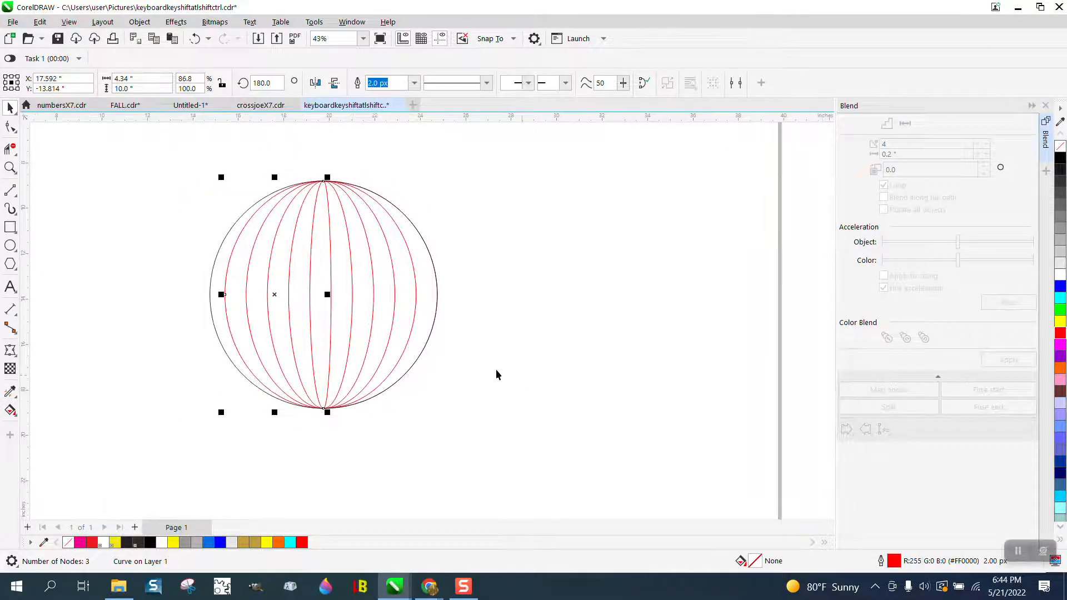
{"action": "left_click_drag", "start_coordinate": [139, 156], "coordinate": [470, 439]}
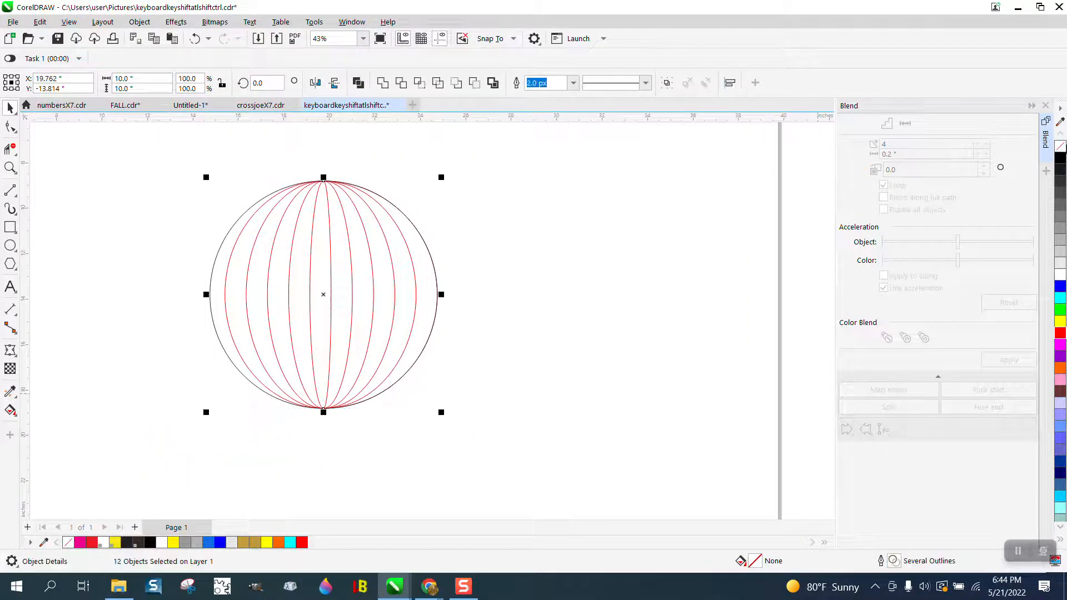
{"action": "right_click", "coordinate": [1061, 158]}
Delete every other longitude line inside the circle with Virtual Segment Delete
{"action": "scroll", "coordinate": [562, 212], "scroll_direction": "down", "scroll_amount": 5}
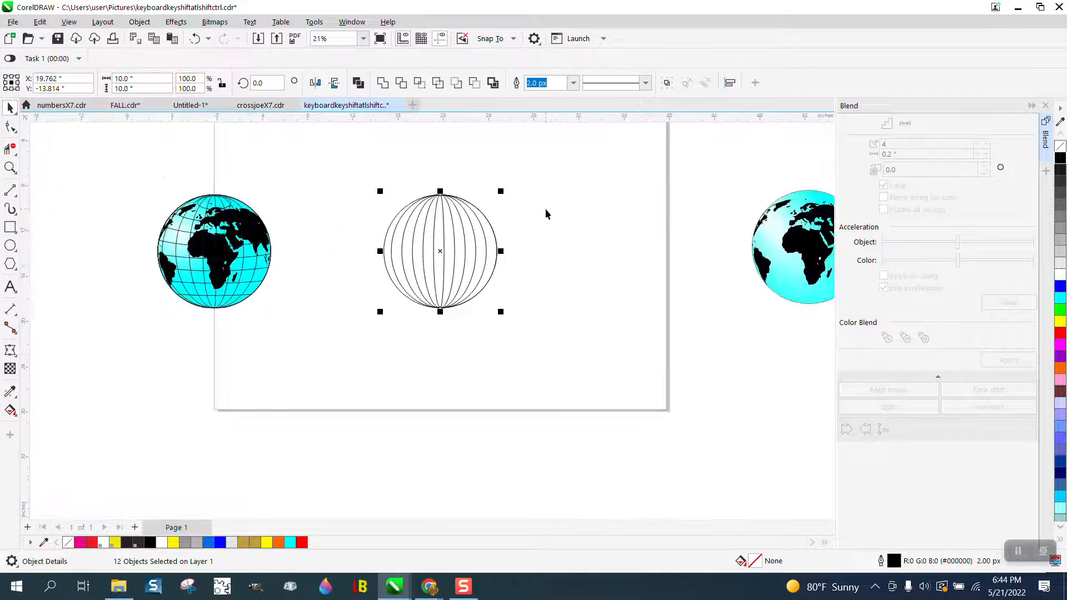
{"action": "scroll", "coordinate": [553, 225], "scroll_direction": "down", "scroll_amount": 1}
{"action": "left_click_drag", "start_coordinate": [484, 129], "coordinate": [553, 179]}
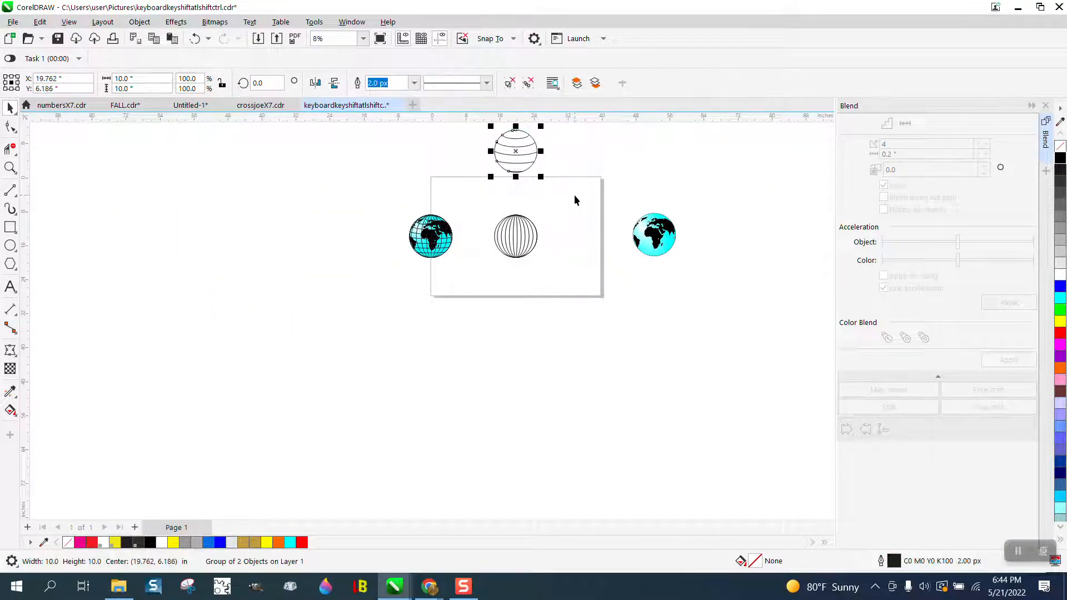
{"action": "left_click", "coordinate": [16, 171]}
{"action": "left_click", "coordinate": [78, 167]}
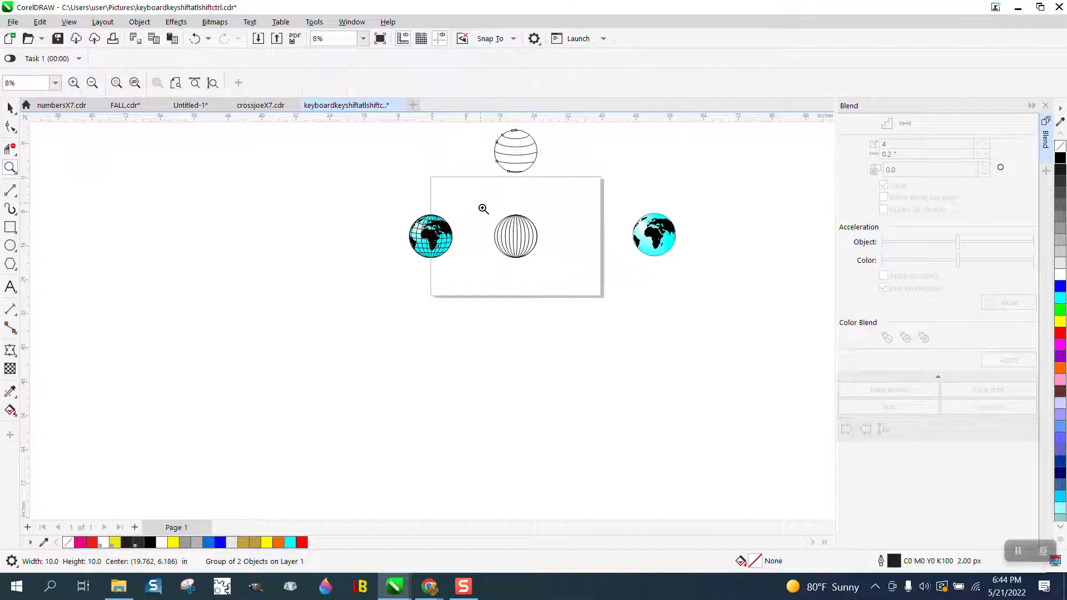
{"action": "left_click_drag", "start_coordinate": [483, 207], "coordinate": [610, 288]}
{"action": "left_click", "coordinate": [10, 149]}
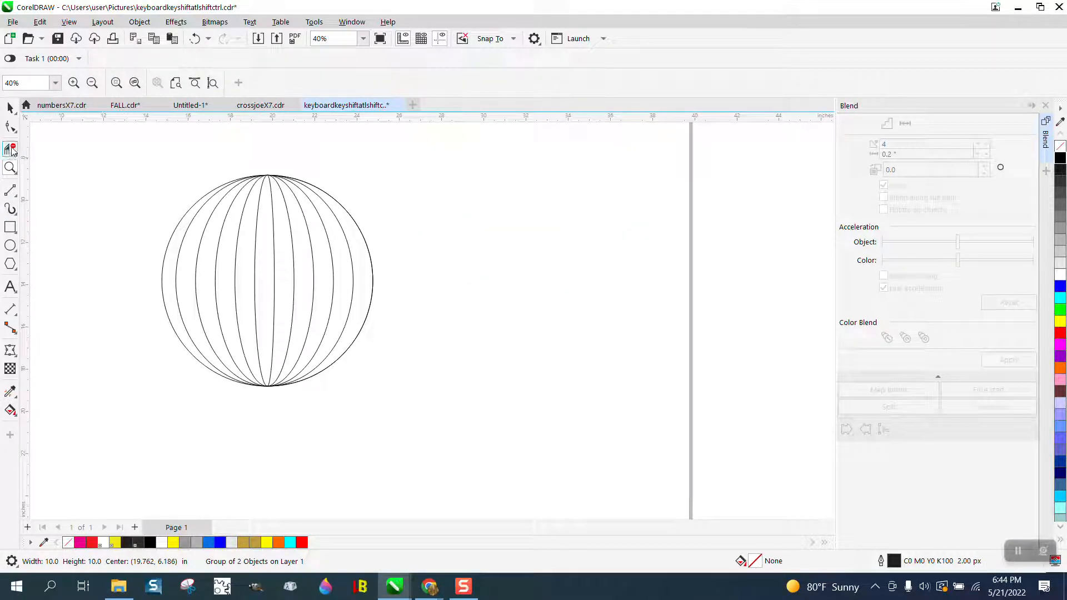
{"action": "left_click_drag", "start_coordinate": [204, 234], "coordinate": [353, 238]}
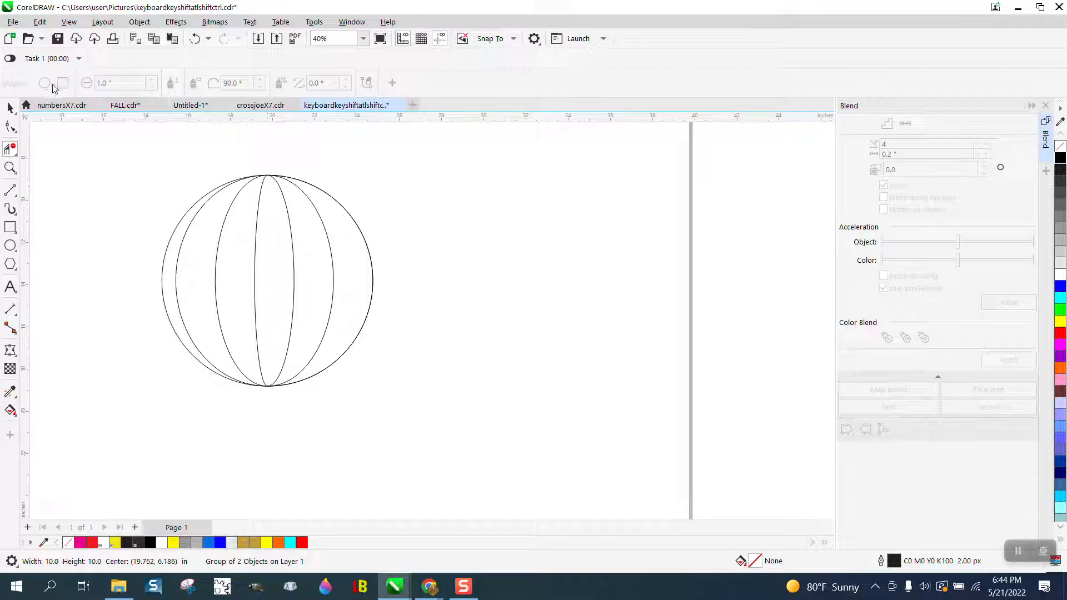
{"action": "left_click", "coordinate": [10, 107]}
Move the grouped latitude lines above the page 20 inches down onto the longitude circle
{"action": "scroll", "coordinate": [514, 309], "scroll_direction": "down", "scroll_amount": 3}
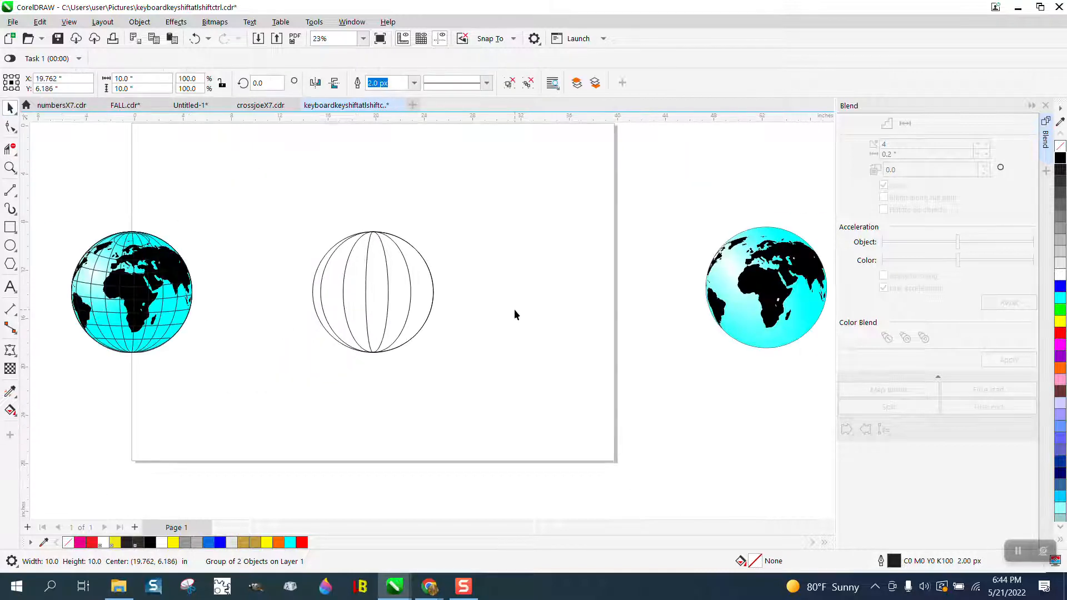
{"action": "scroll", "coordinate": [392, 171], "scroll_direction": "down", "scroll_amount": 1}
{"action": "left_click_drag", "start_coordinate": [379, 140], "coordinate": [418, 175]}
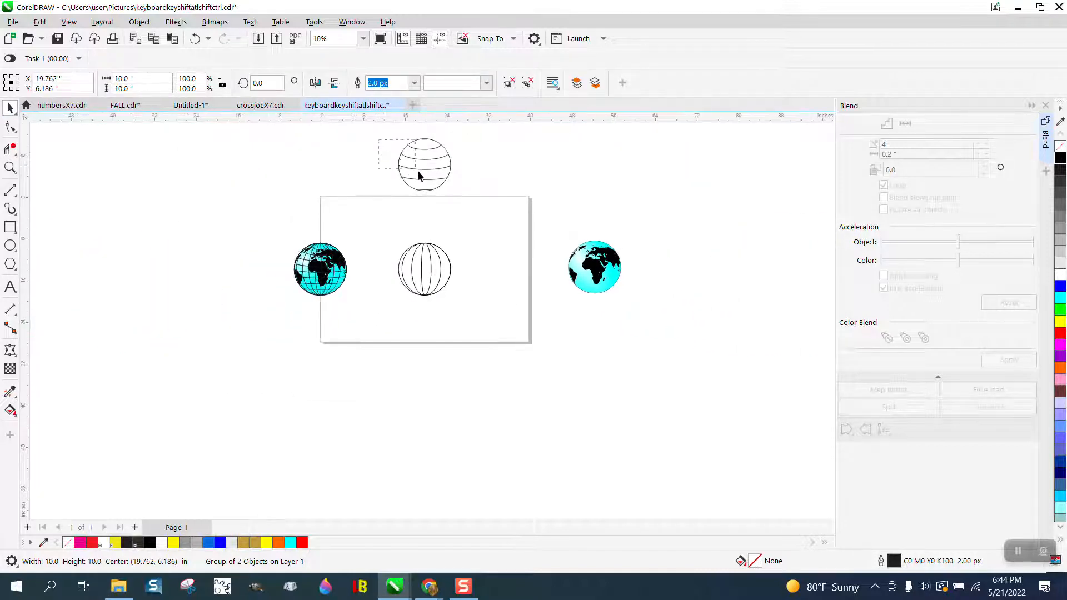
{"action": "left_click_drag", "start_coordinate": [483, 212], "coordinate": [484, 211]}
{"action": "left_click_drag", "start_coordinate": [381, 138], "coordinate": [486, 232]}
{"action": "key", "text": "shift+Down"}
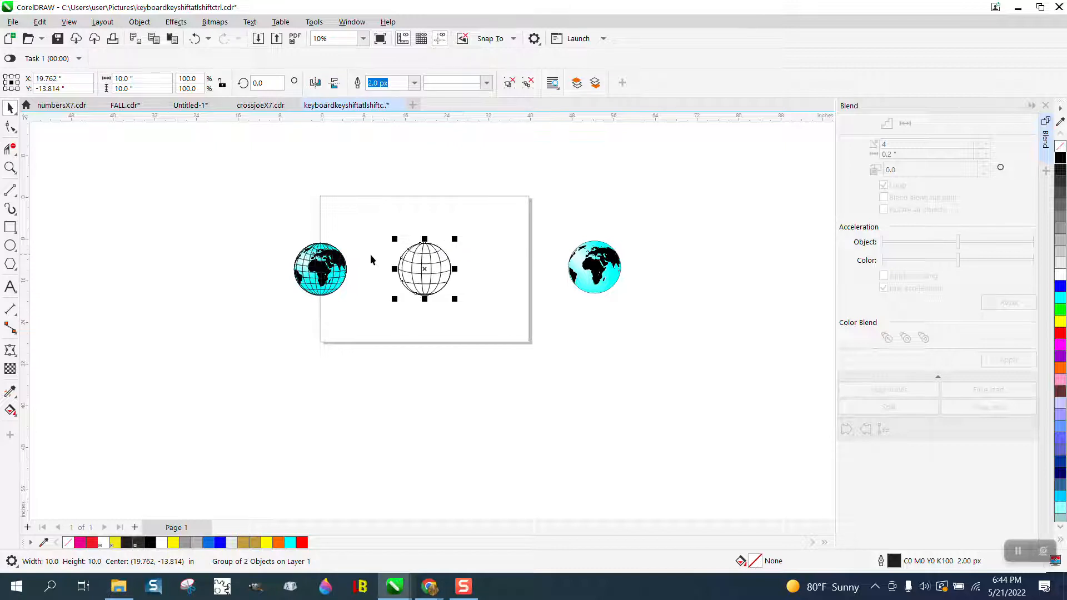
Move the cyan globe without grid lines 40 inches left and center it on the page with the grid
{"action": "left_click_drag", "start_coordinate": [556, 237], "coordinate": [662, 323]}
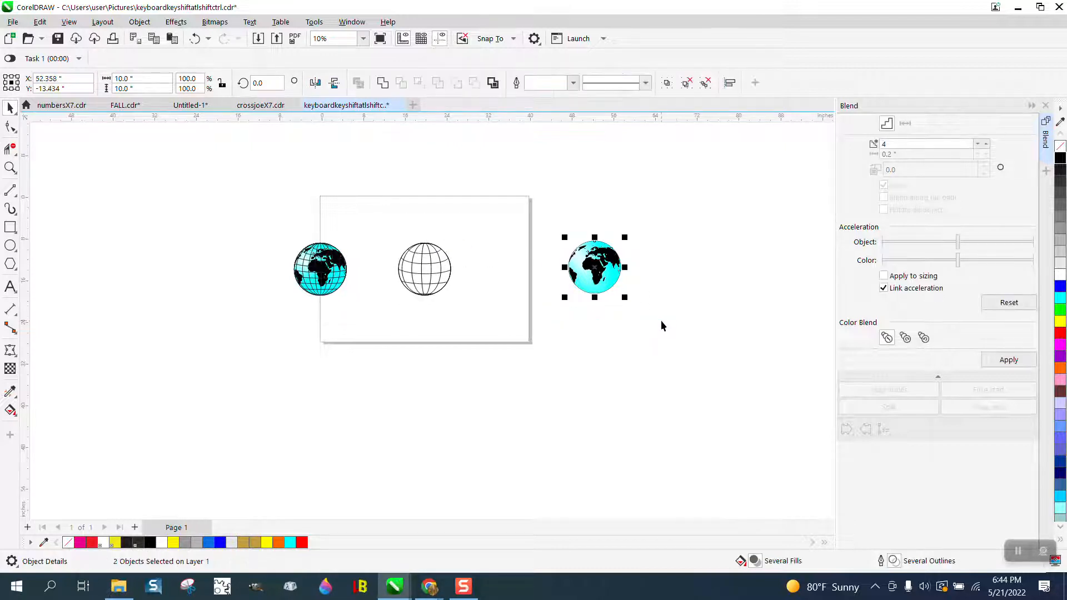
{"action": "key", "text": "shift+Left"}
{"action": "key", "text": "shift+Left"}
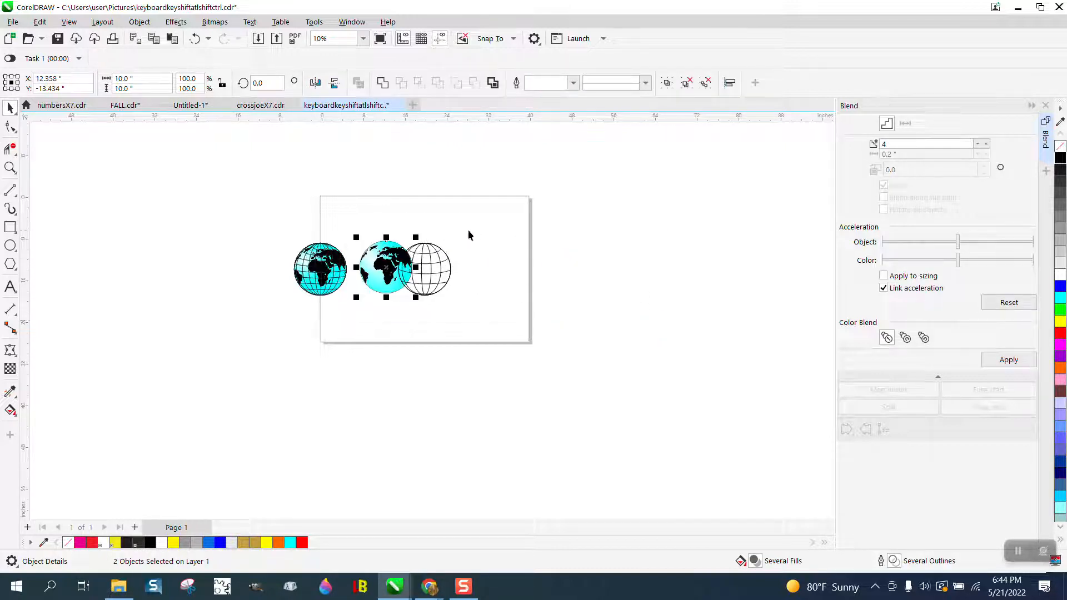
{"action": "key", "text": "p"}
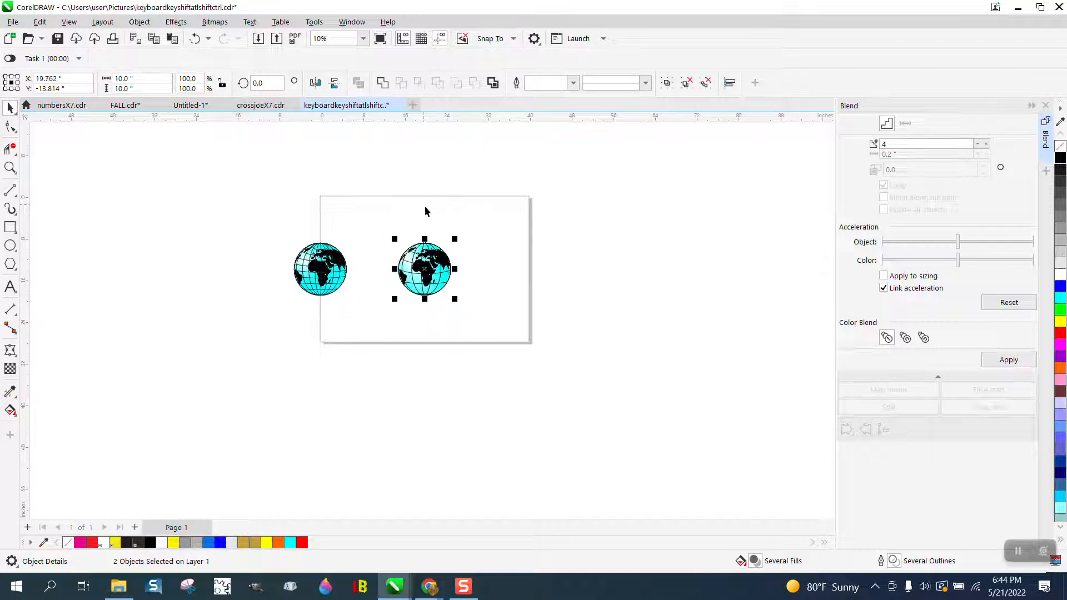
Examine the assembled globe up close and compare its grid lines with those of the original reference globe
{"action": "left_click", "coordinate": [10, 168]}
{"action": "left_click_drag", "start_coordinate": [384, 261], "coordinate": [498, 322]}
{"action": "scroll", "coordinate": [498, 322], "scroll_direction": "down", "scroll_amount": 1}
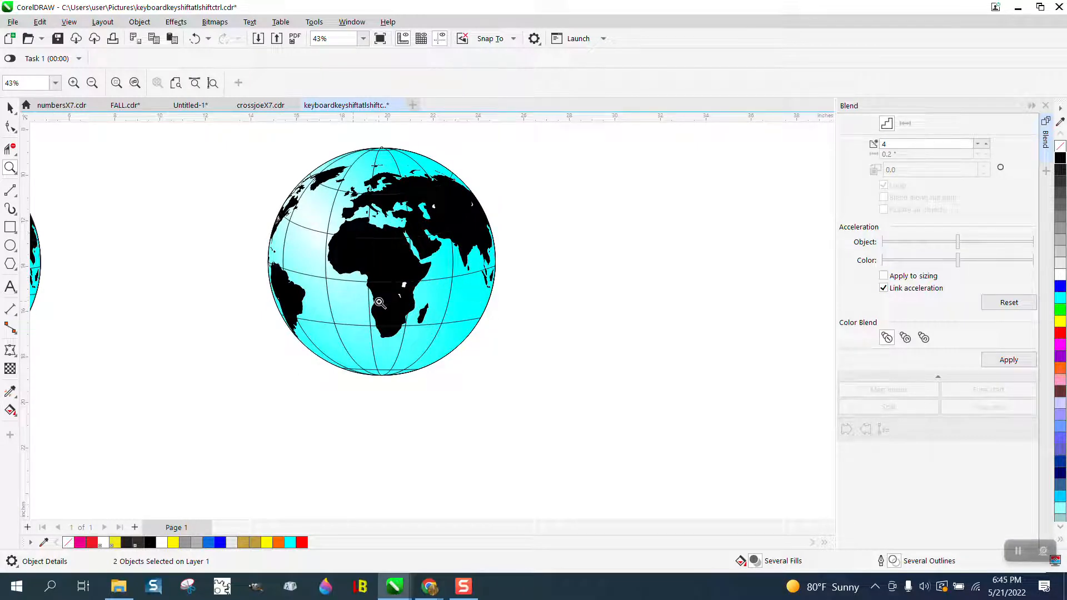
{"action": "right_click", "coordinate": [403, 316]}
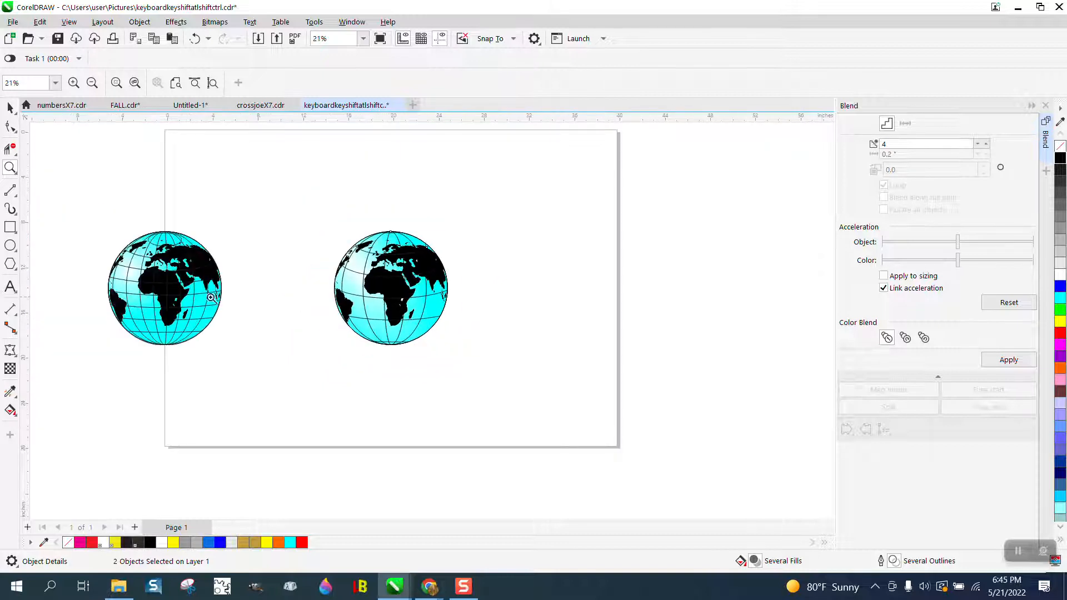
{"action": "left_click_drag", "start_coordinate": [110, 217], "coordinate": [309, 355]}
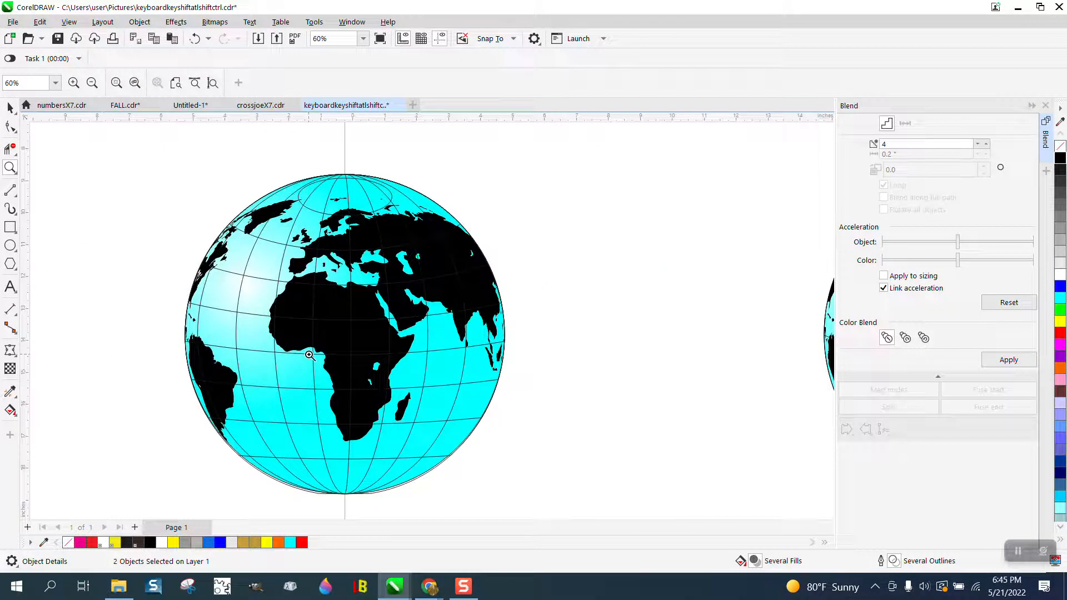
{"action": "right_click", "coordinate": [354, 203]}
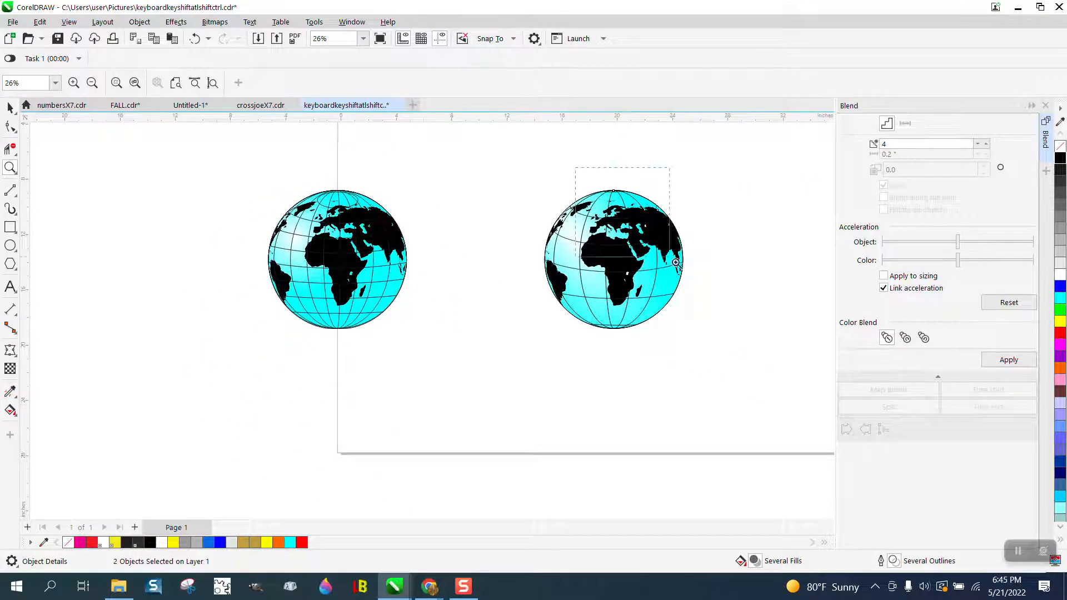
{"action": "left_click_drag", "start_coordinate": [676, 262], "coordinate": [698, 283]}
{"action": "scroll", "coordinate": [526, 250], "scroll_direction": "down", "scroll_amount": 7}
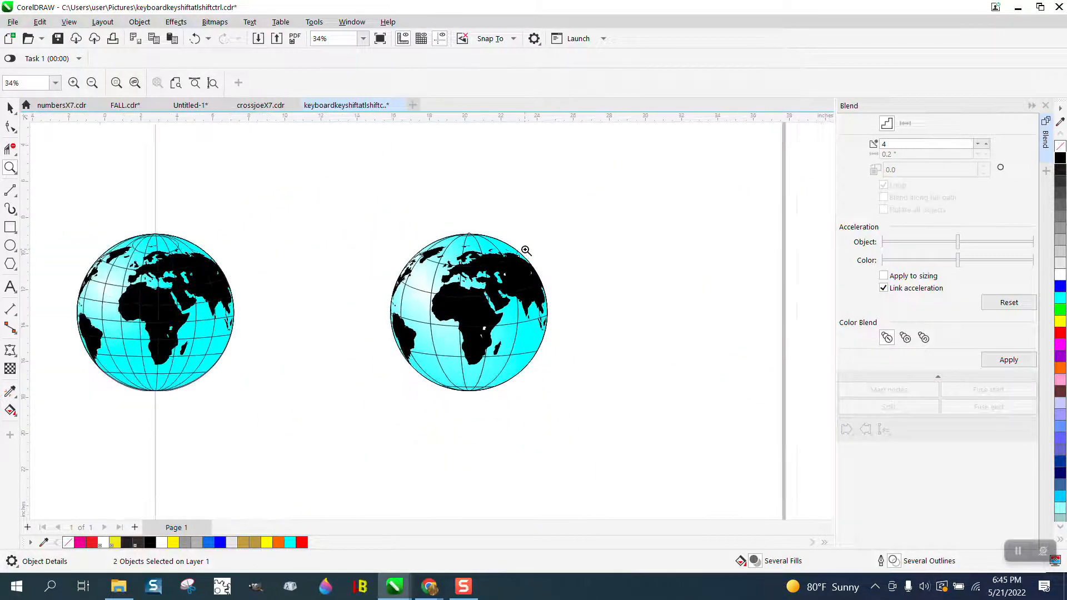
{"action": "scroll", "coordinate": [526, 250], "scroll_direction": "down", "scroll_amount": 1}
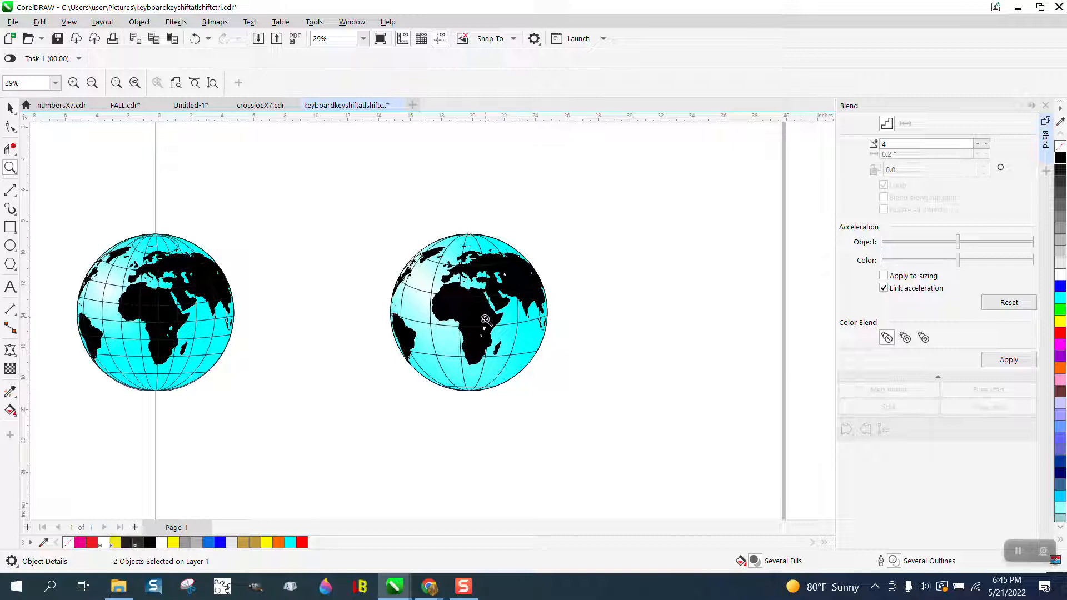
Examine the assembled globe around Africa and show its gradient with the Interactive Fill tool
{"action": "left_click_drag", "start_coordinate": [408, 285], "coordinate": [591, 374]}
{"action": "left_click", "coordinate": [10, 393]}
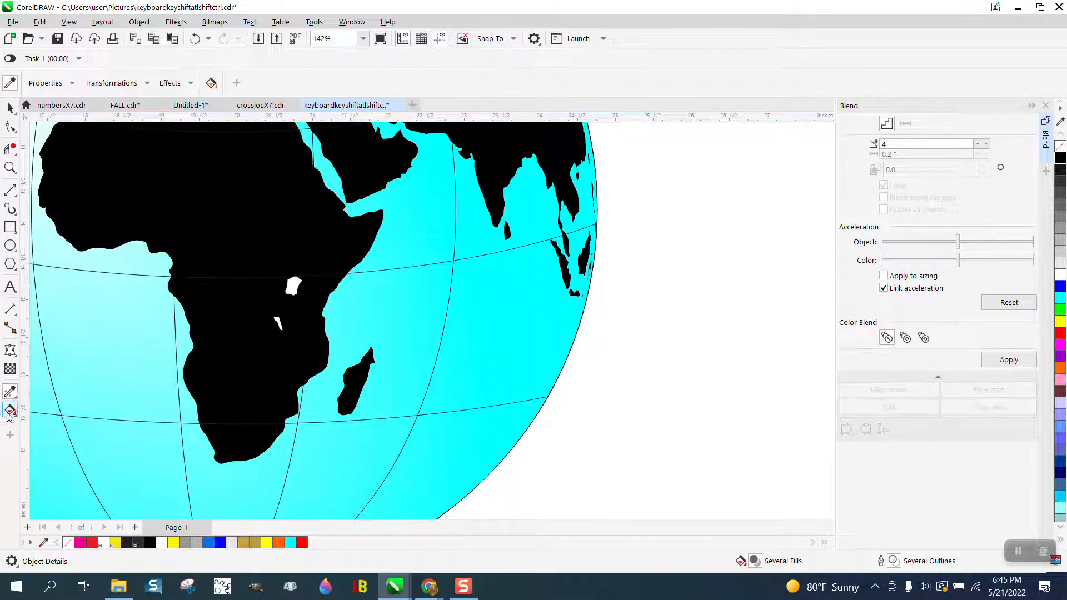
{"action": "left_click", "coordinate": [10, 412]}
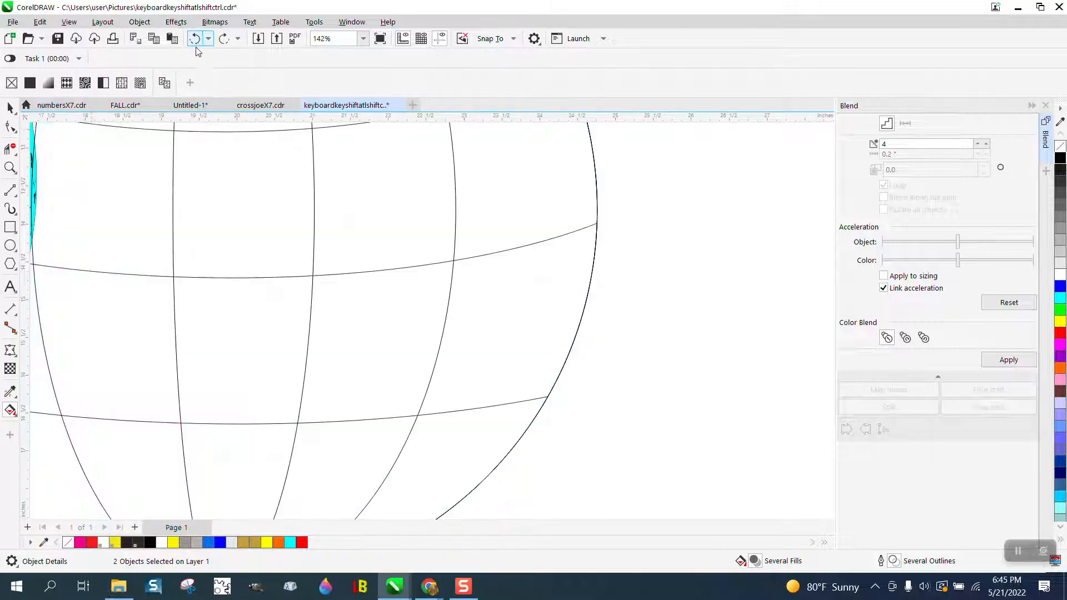
Undo the cyan globe's centering and its two leftward moves to expose the bare grid, and redo all three
{"action": "left_click", "coordinate": [194, 38]}
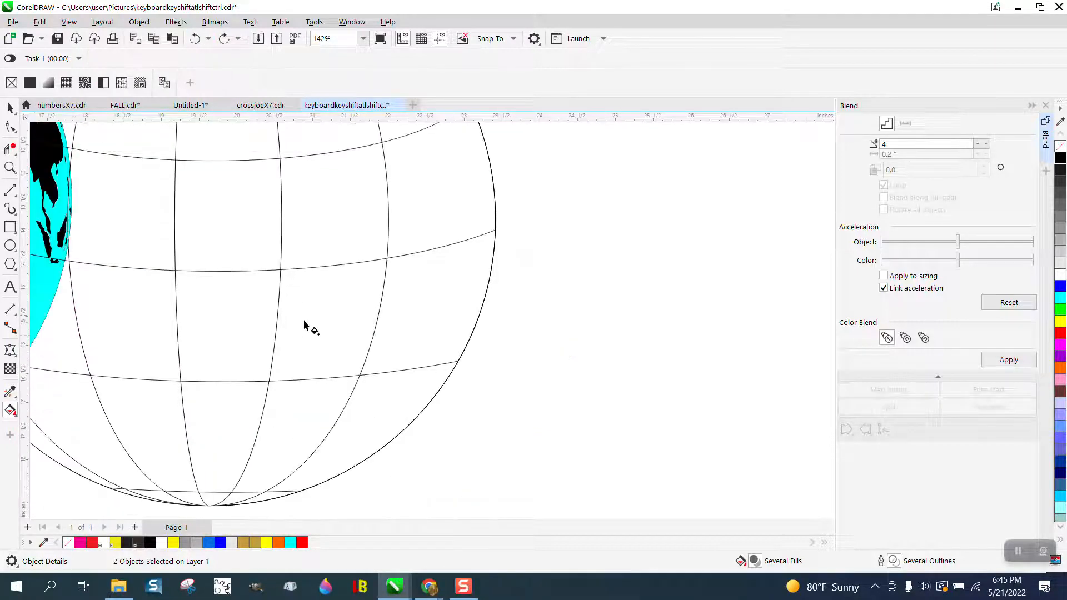
{"action": "scroll", "coordinate": [348, 341], "scroll_direction": "down", "scroll_amount": 3}
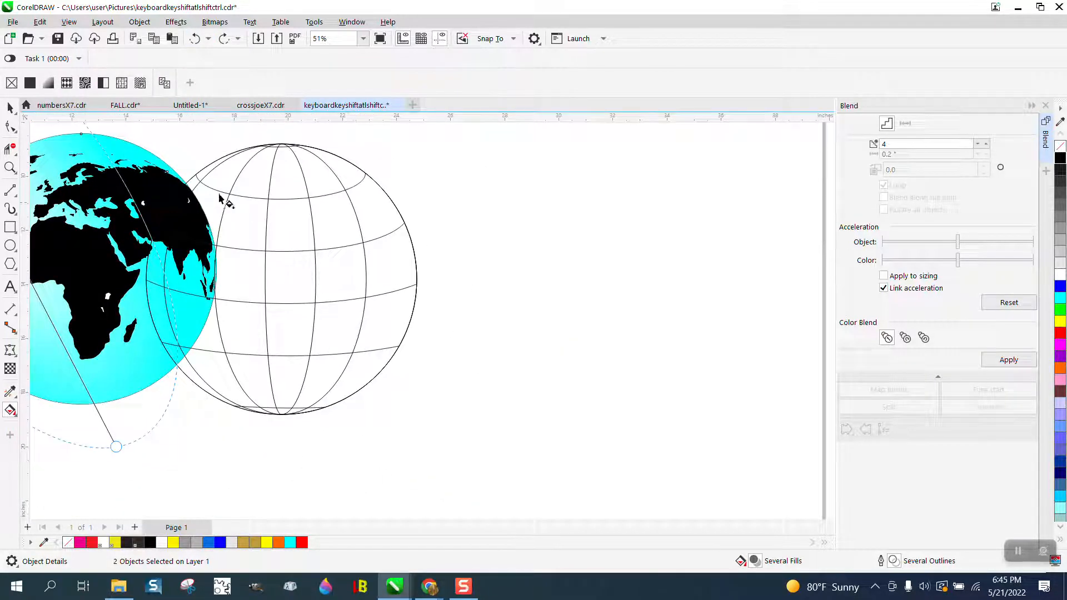
{"action": "left_click", "coordinate": [195, 39]}
{"action": "left_click", "coordinate": [196, 39]}
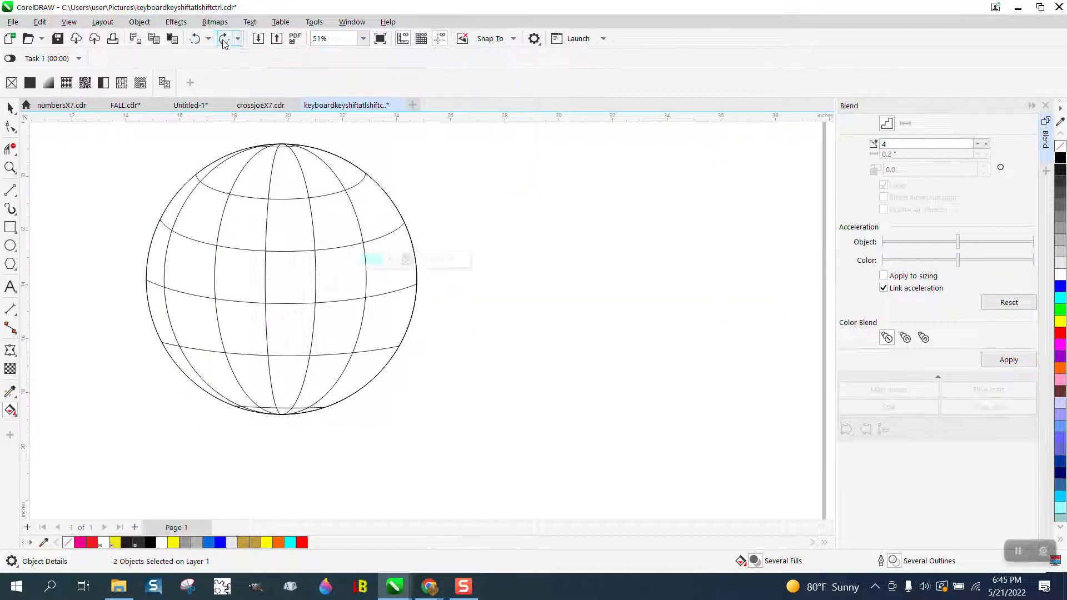
{"action": "left_click", "coordinate": [222, 39]}
{"action": "left_click", "coordinate": [223, 39]}
{"action": "left_click", "coordinate": [223, 39]}
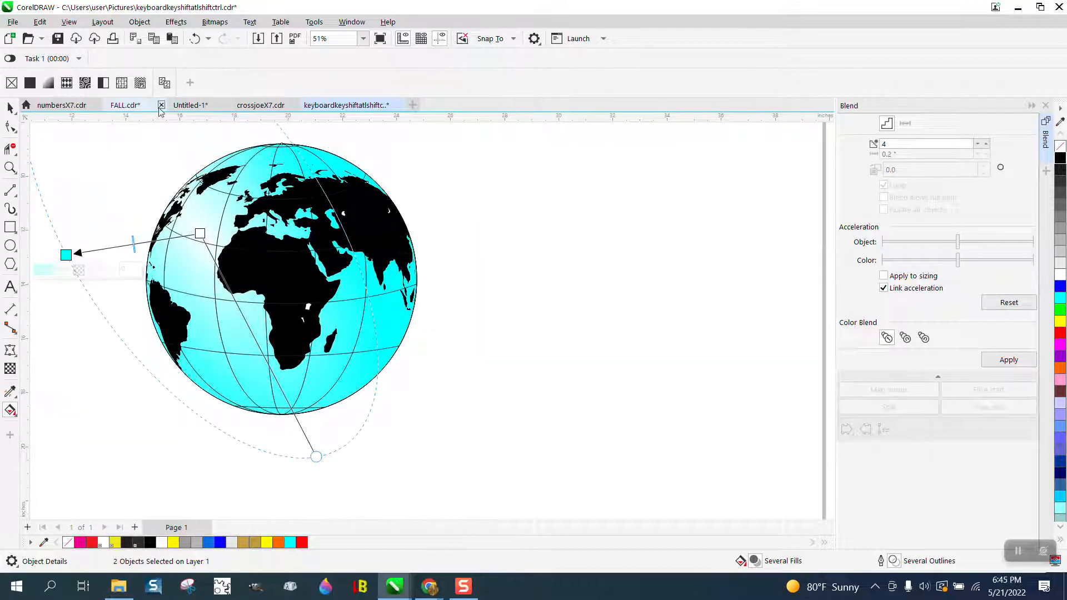
Deselect the globe and fill the white lake in East Africa with cyan and no outline using Smart Fill
{"action": "left_click", "coordinate": [10, 107]}
{"action": "left_click", "coordinate": [442, 159]}
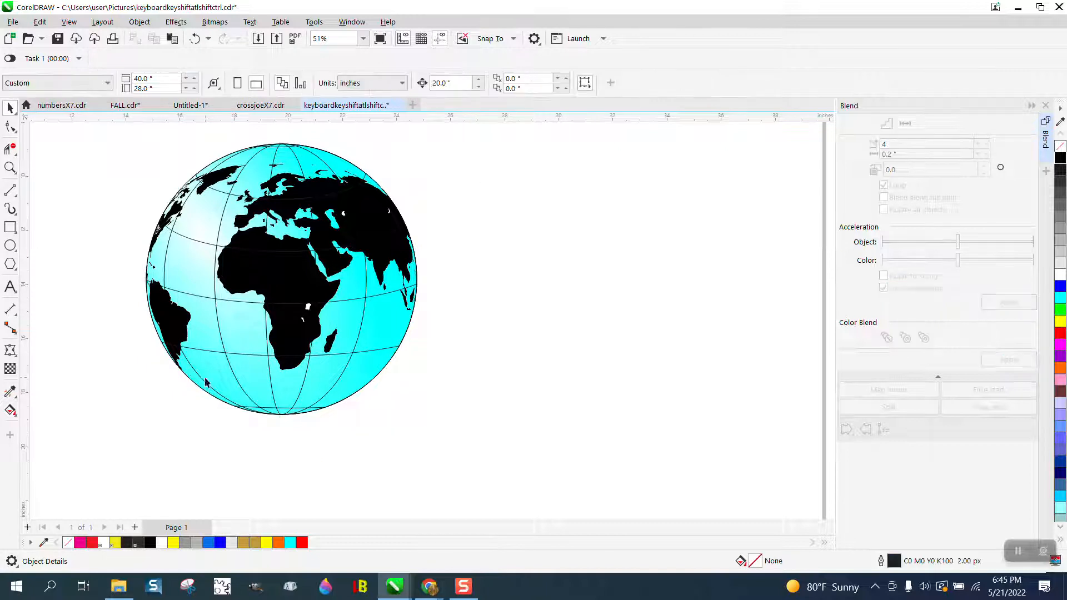
{"action": "left_click", "coordinate": [17, 417]}
{"action": "left_click", "coordinate": [45, 424]}
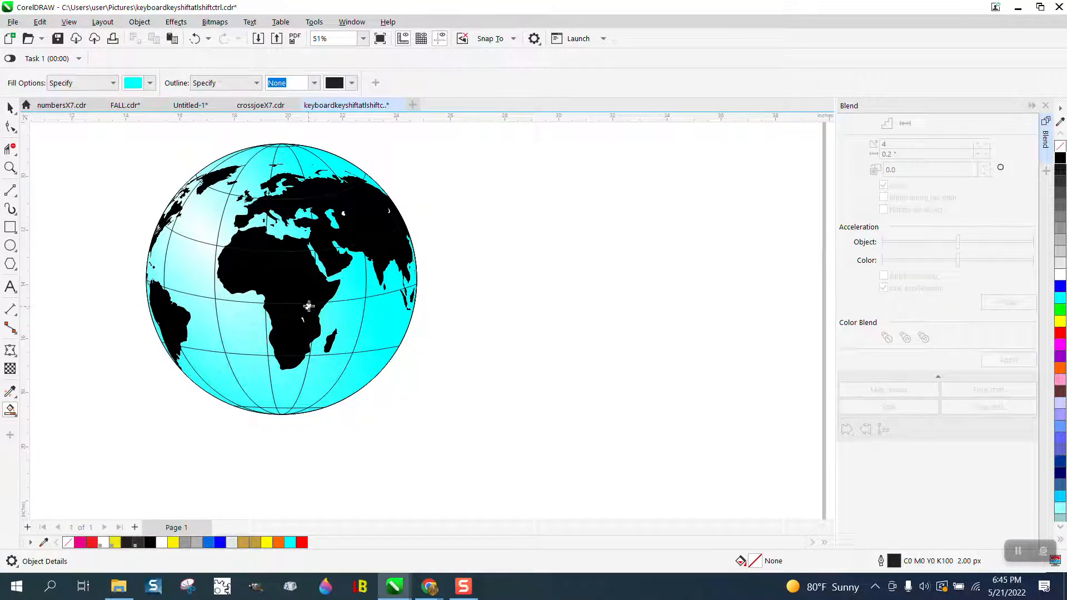
{"action": "left_click", "coordinate": [309, 306]}
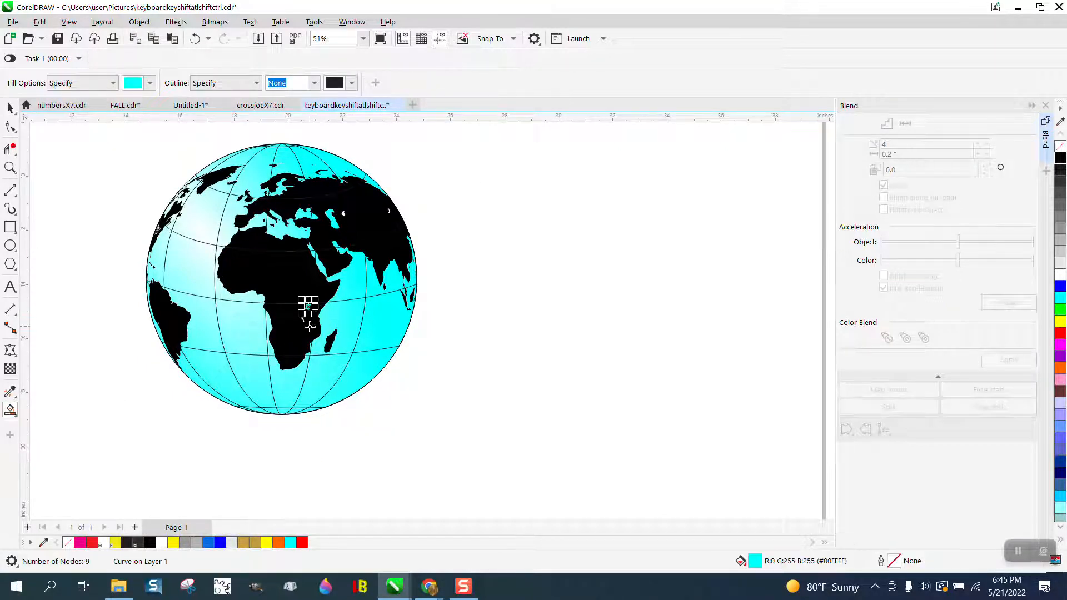
Smart Fill the two small white lakes in Asia near the globe's eastern edge with cyan and no outline
{"action": "left_click", "coordinate": [10, 167]}
{"action": "left_click_drag", "start_coordinate": [322, 177], "coordinate": [464, 248]}
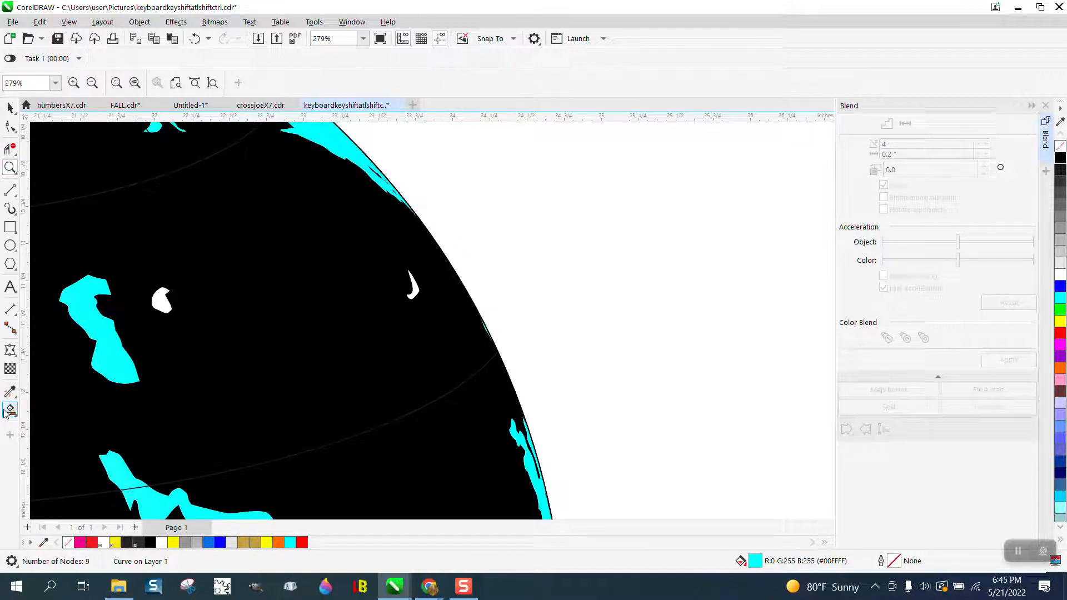
{"action": "left_click", "coordinate": [10, 409]}
{"action": "left_click", "coordinate": [160, 296]}
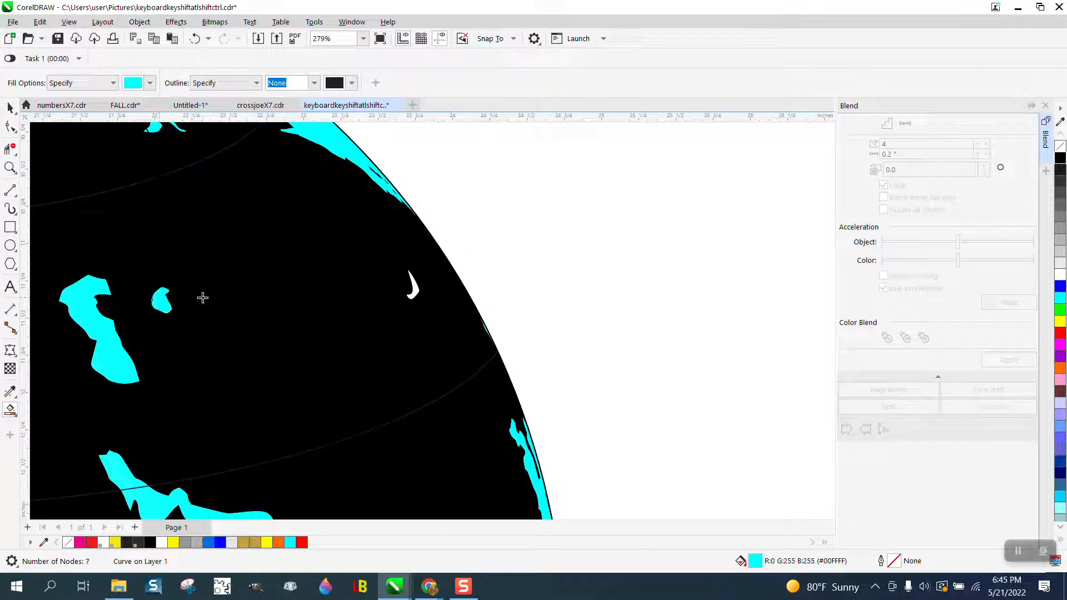
{"action": "left_click", "coordinate": [413, 286]}
{"action": "scroll", "coordinate": [400, 301], "scroll_direction": "down", "scroll_amount": 4}
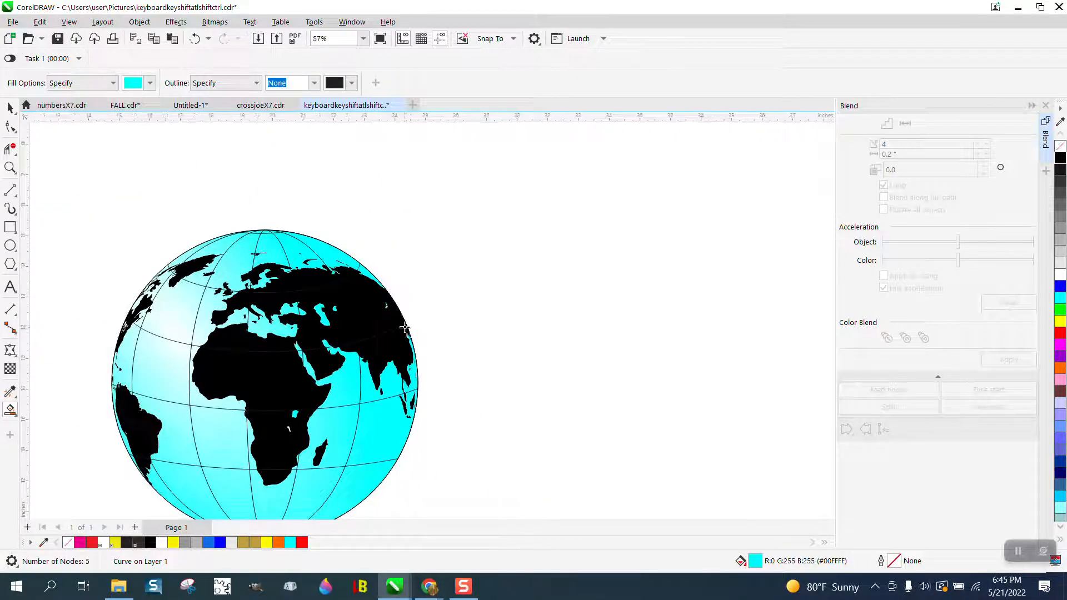
{"action": "scroll", "coordinate": [404, 328], "scroll_direction": "down", "scroll_amount": 1}
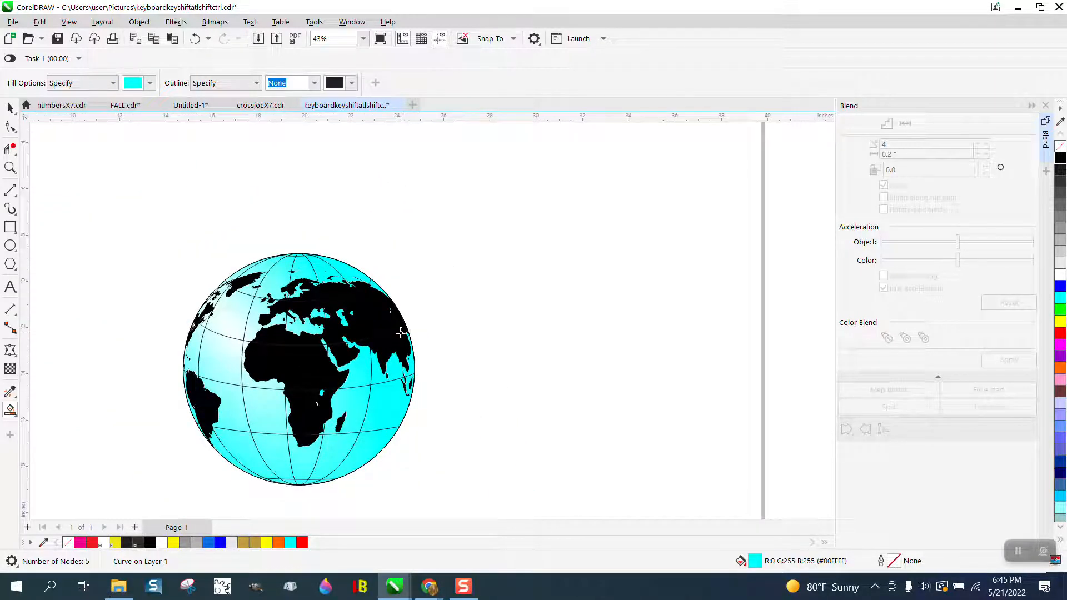